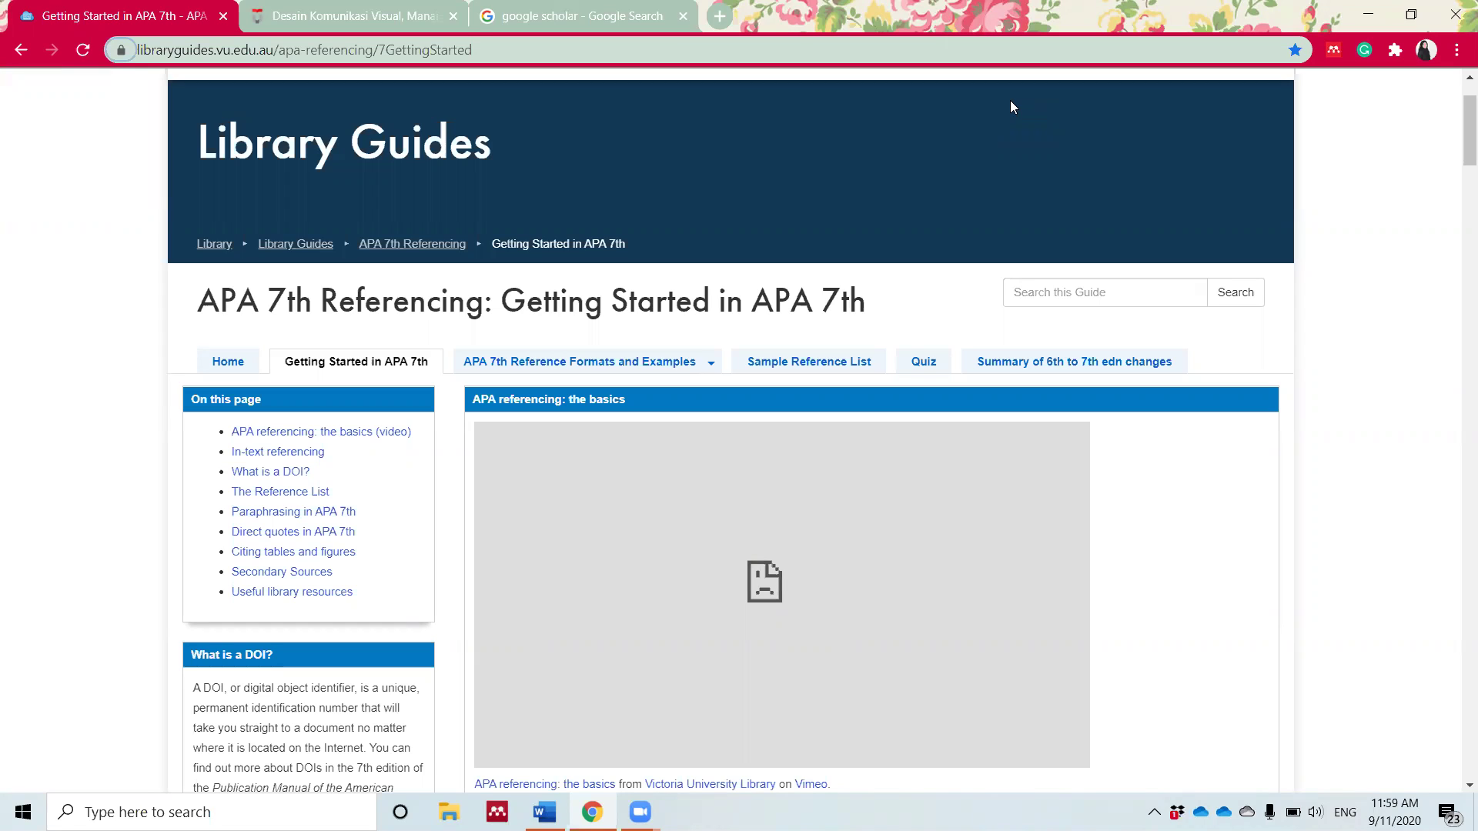
Examine the in-text referencing and reference list rules in the APA 7th Getting Started guide.
{"action": "scroll", "coordinate": [928, 339], "scroll_direction": "down", "scroll_amount": 2}
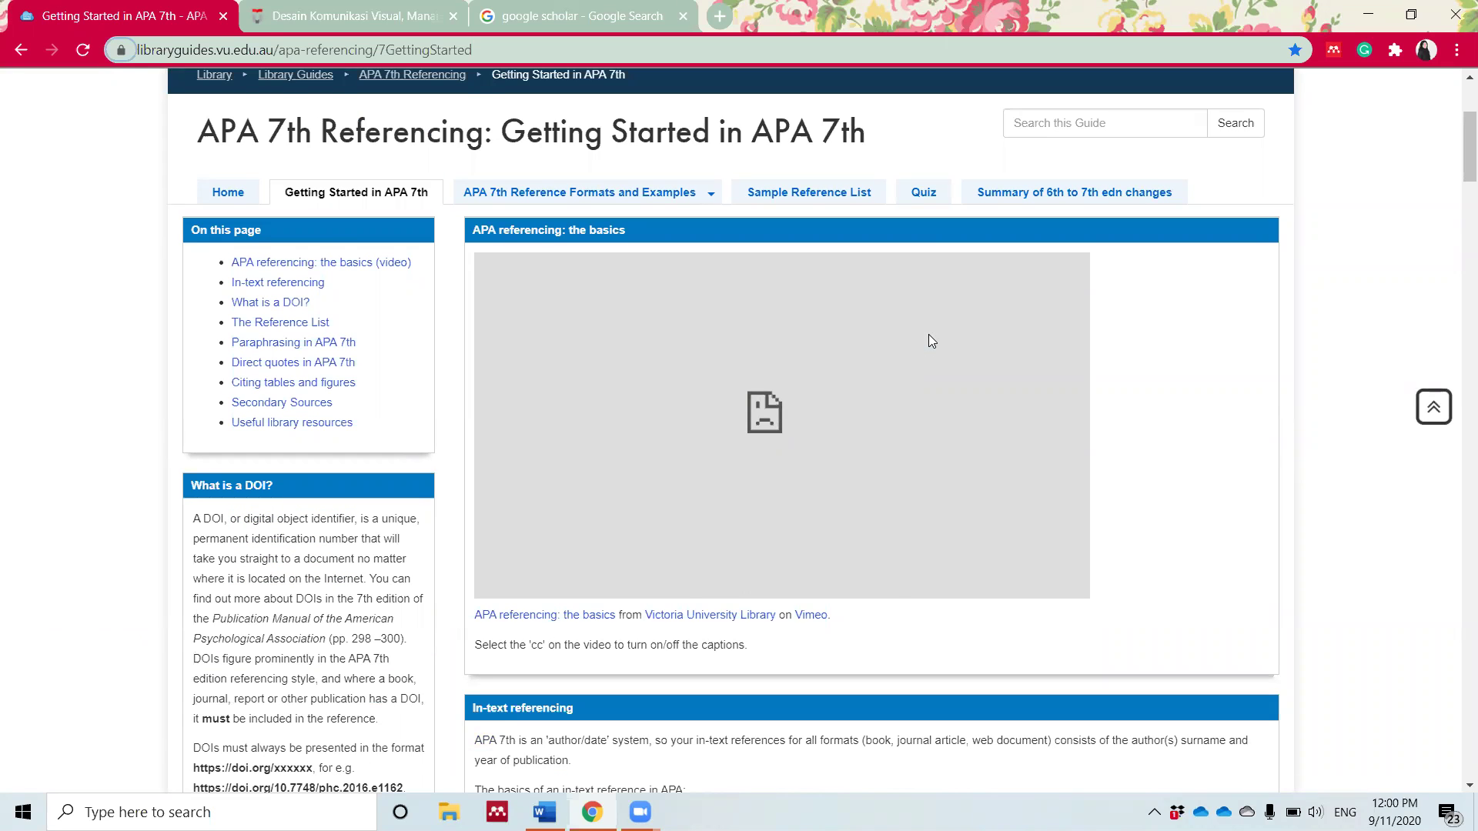
{"action": "scroll", "coordinate": [932, 341], "scroll_direction": "down", "scroll_amount": 8}
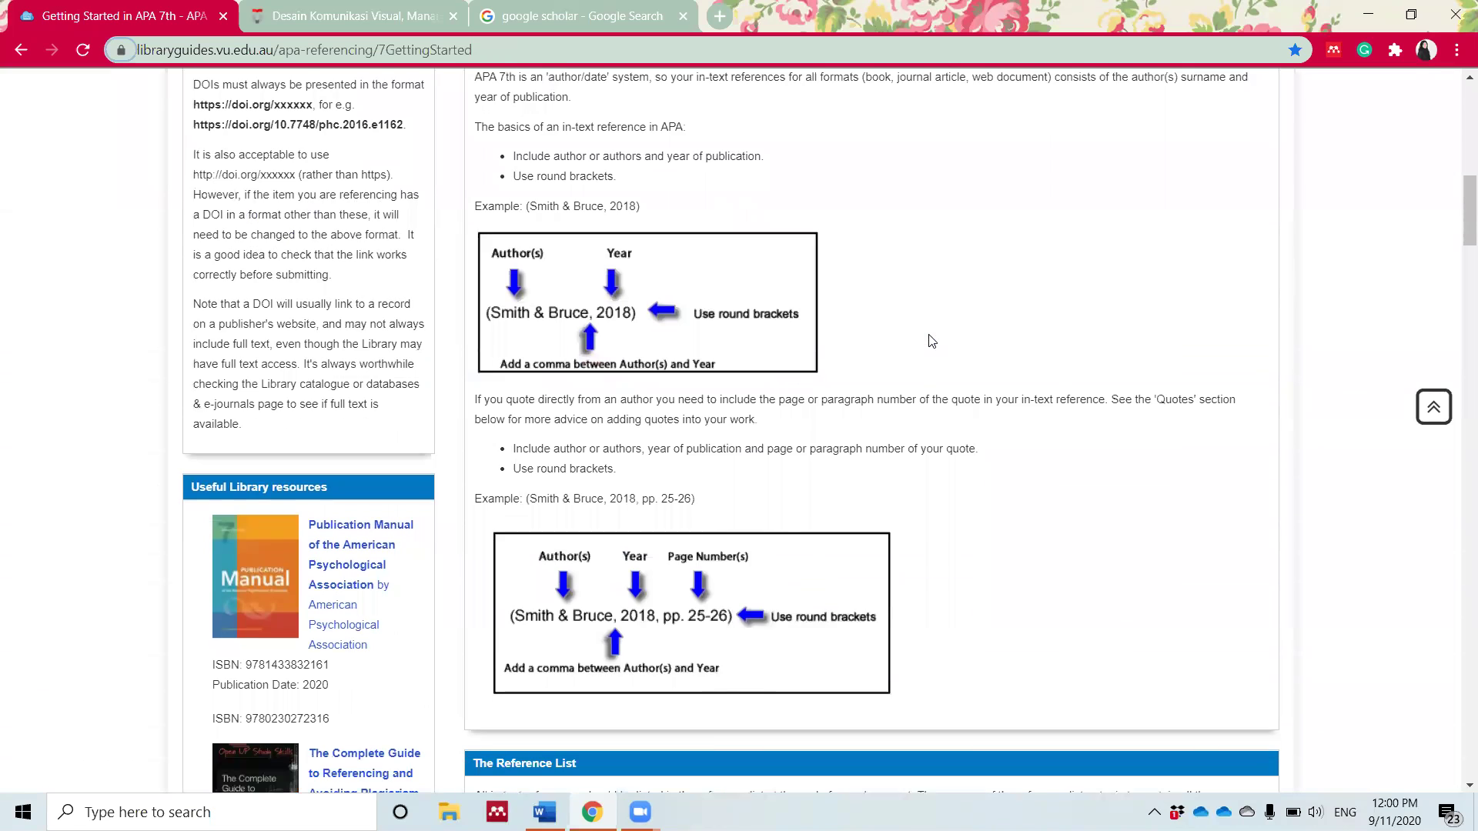
{"action": "scroll", "coordinate": [932, 341], "scroll_direction": "up", "scroll_amount": 9}
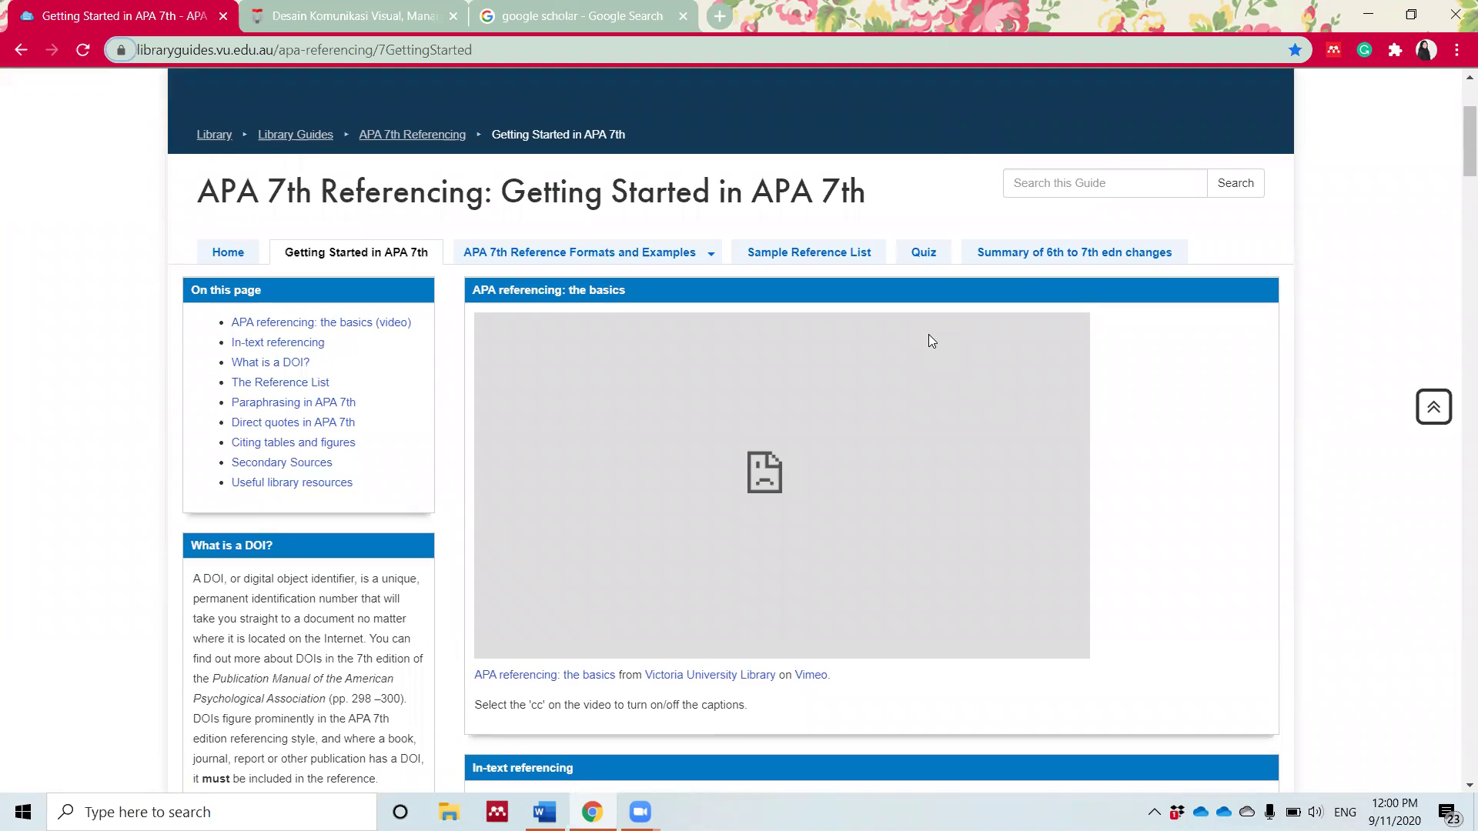
{"action": "scroll", "coordinate": [928, 341], "scroll_direction": "down", "scroll_amount": 8}
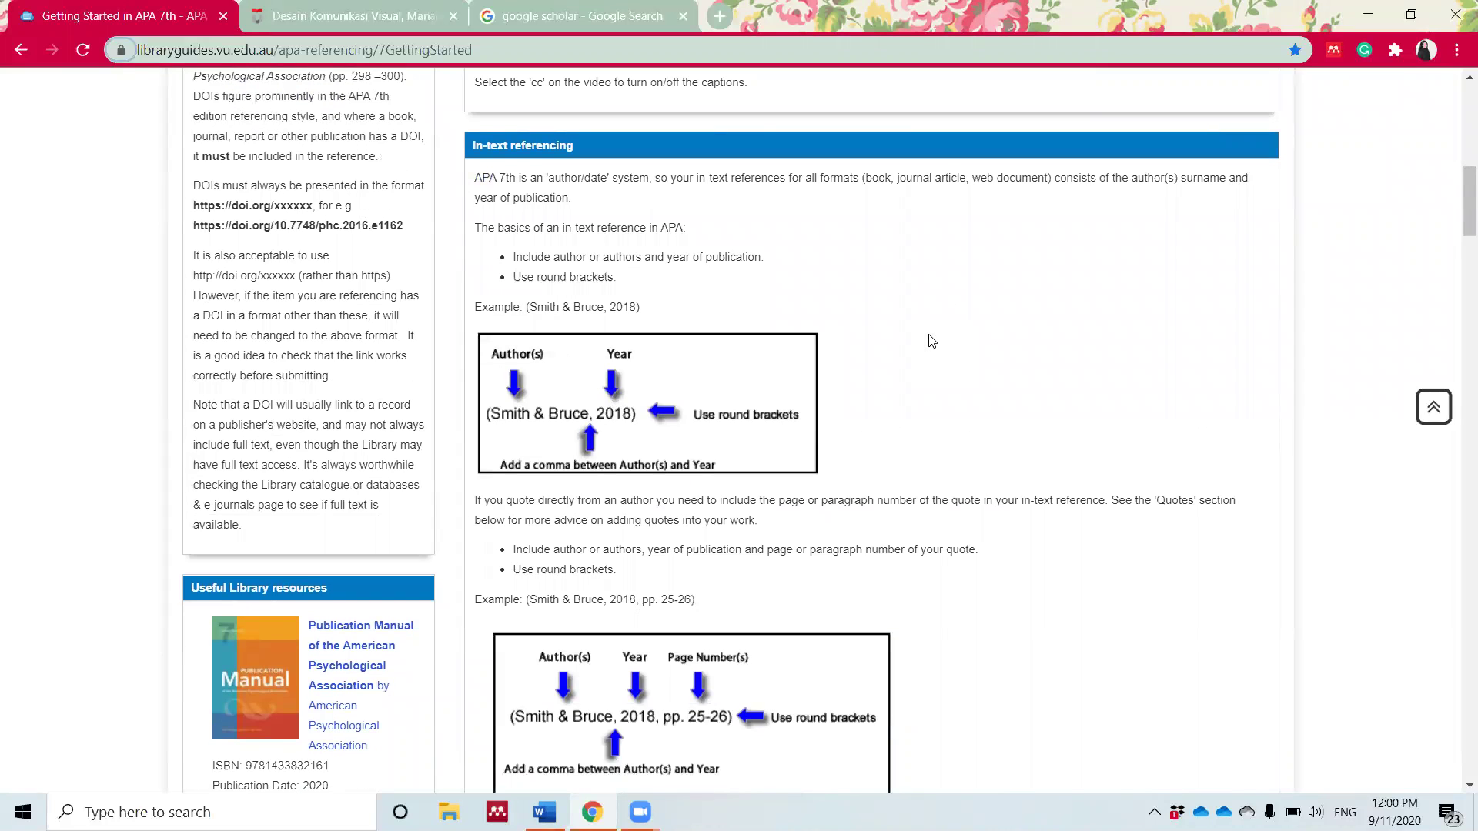
{"action": "scroll", "coordinate": [931, 341], "scroll_direction": "down", "scroll_amount": 3}
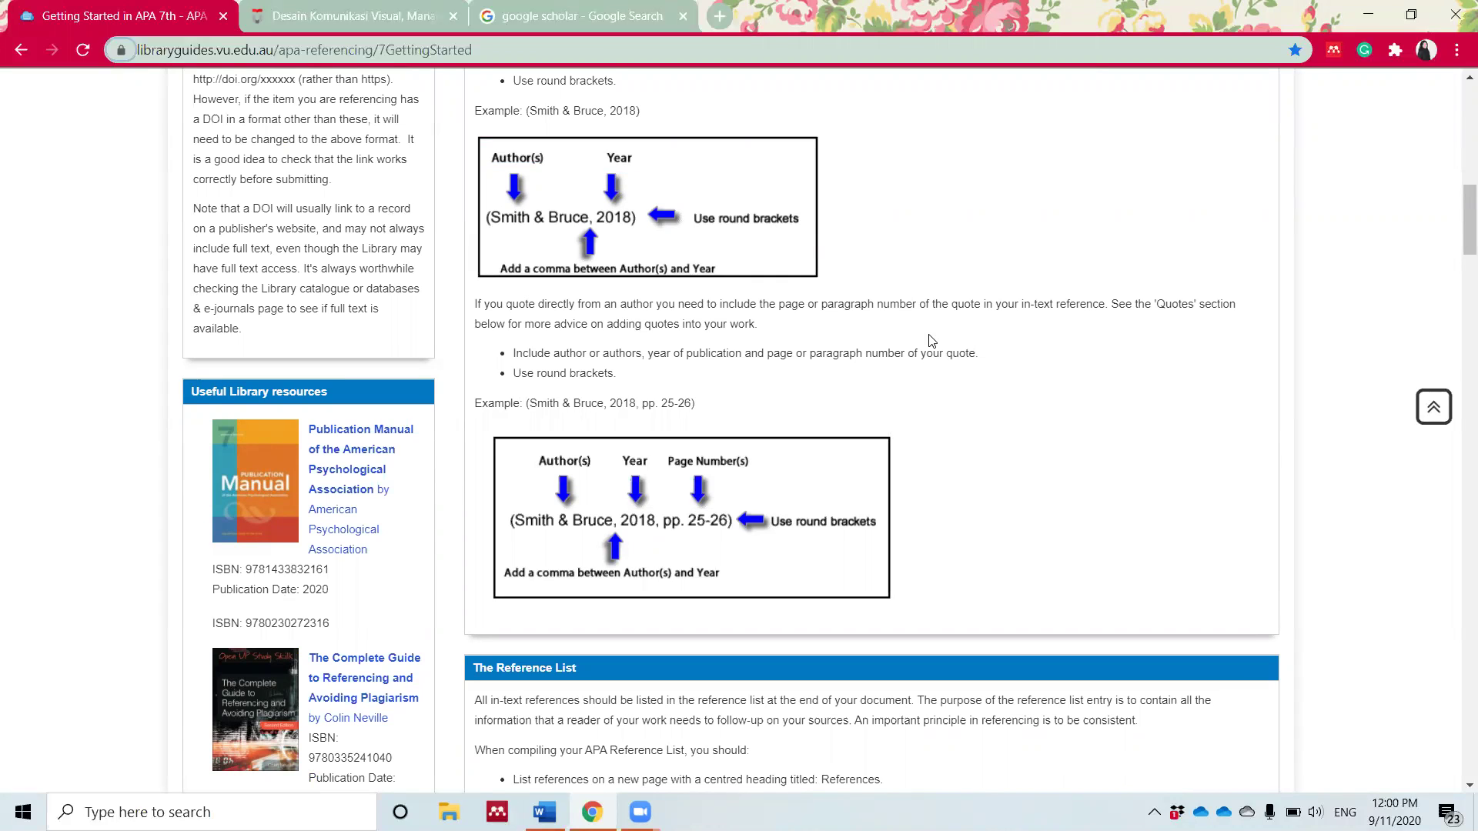
{"action": "scroll", "coordinate": [932, 341], "scroll_direction": "down", "scroll_amount": 1}
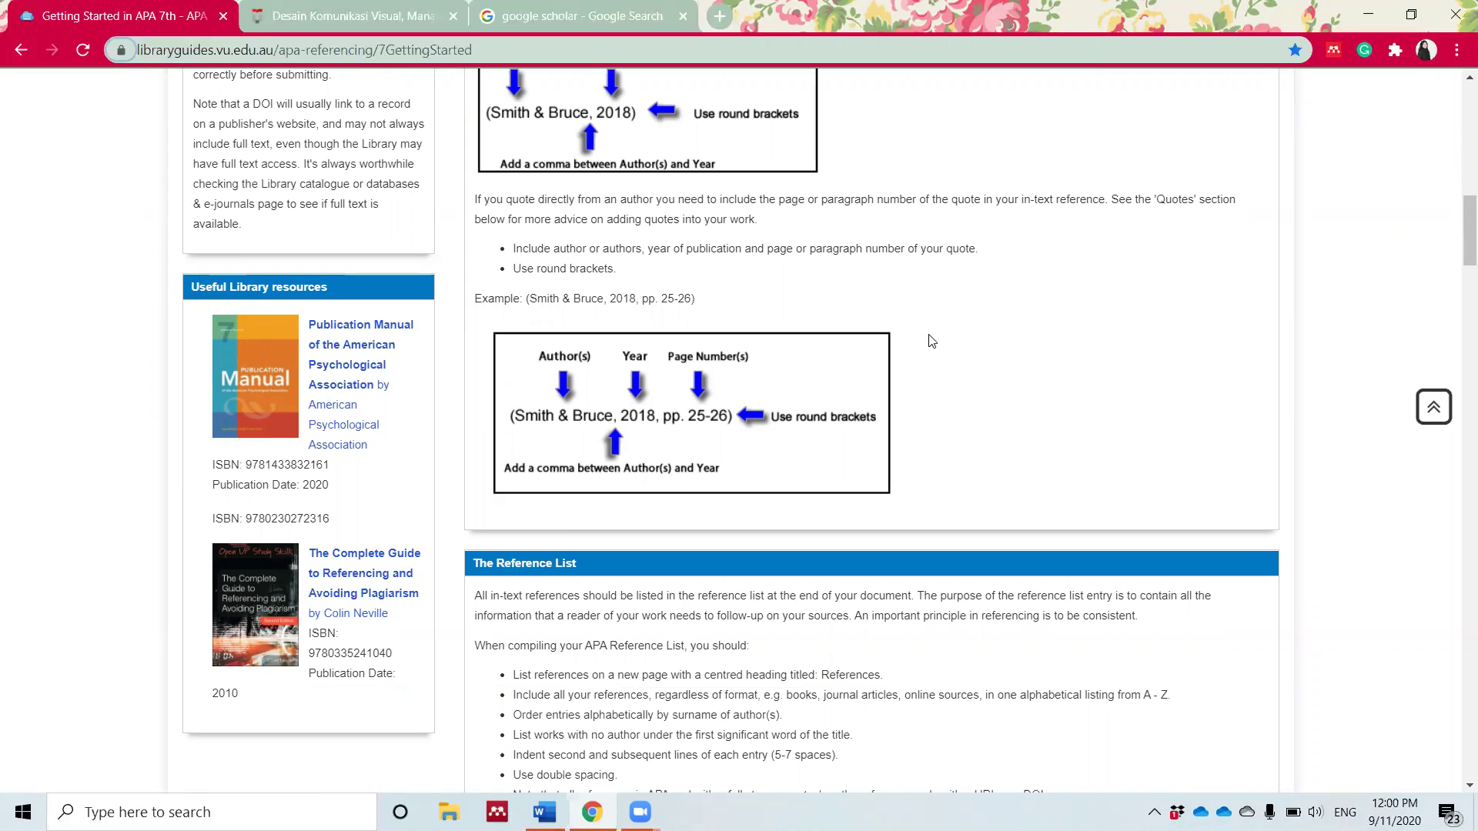
{"action": "scroll", "coordinate": [932, 341], "scroll_direction": "down", "scroll_amount": 2}
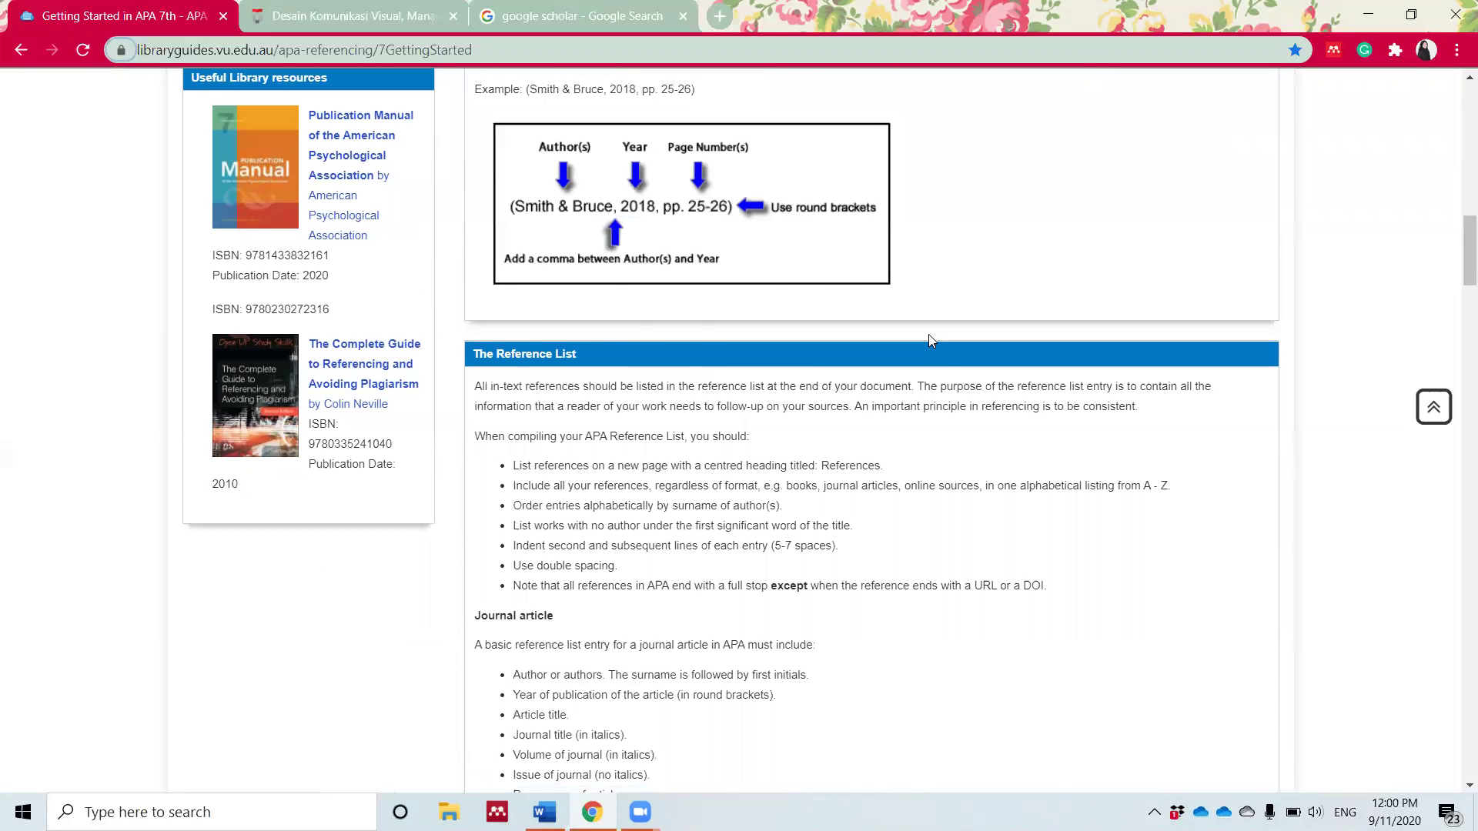
{"action": "scroll", "coordinate": [931, 341], "scroll_direction": "down", "scroll_amount": 1}
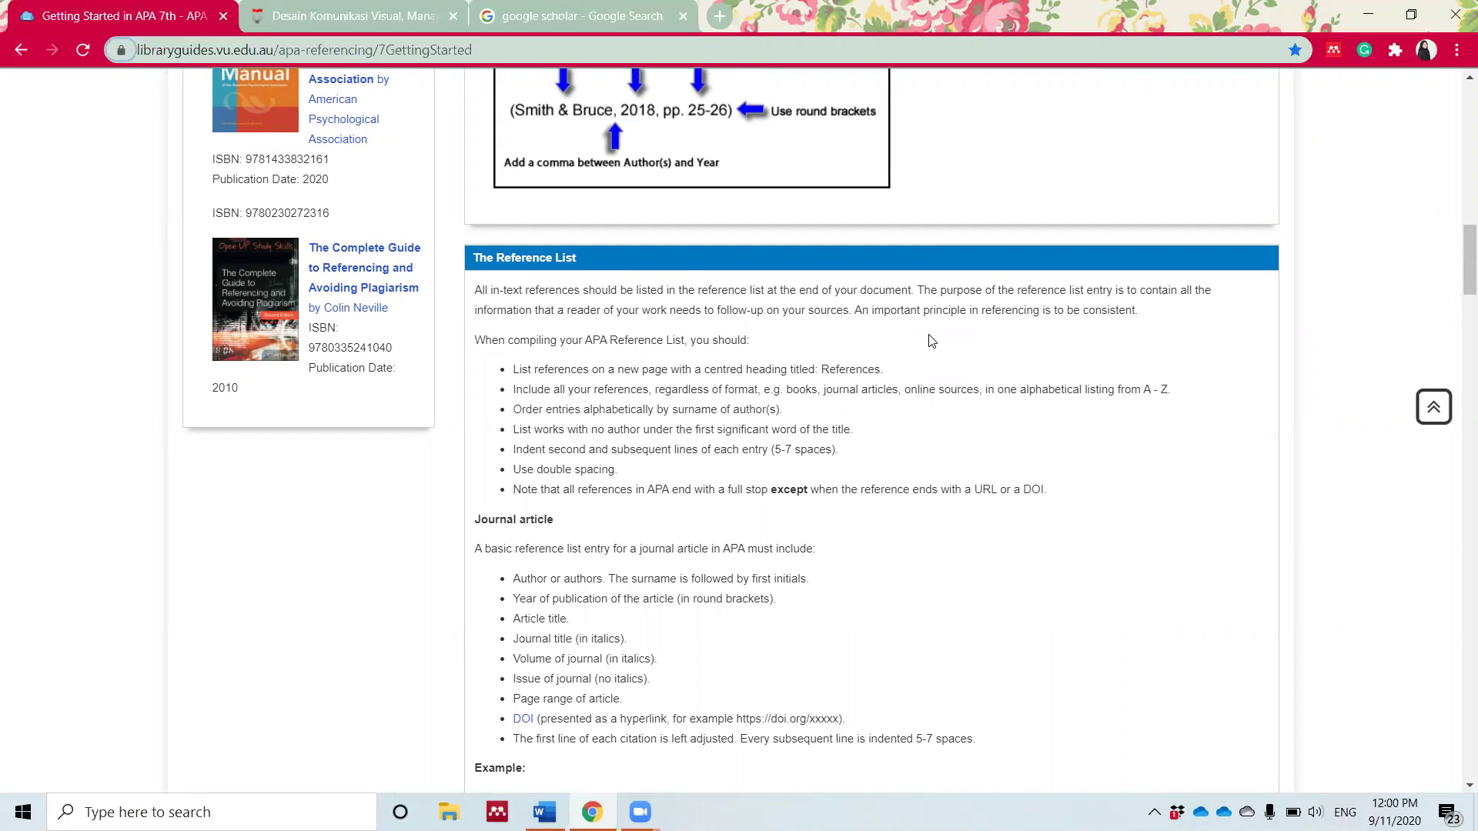
{"action": "scroll", "coordinate": [931, 341], "scroll_direction": "up", "scroll_amount": 3}
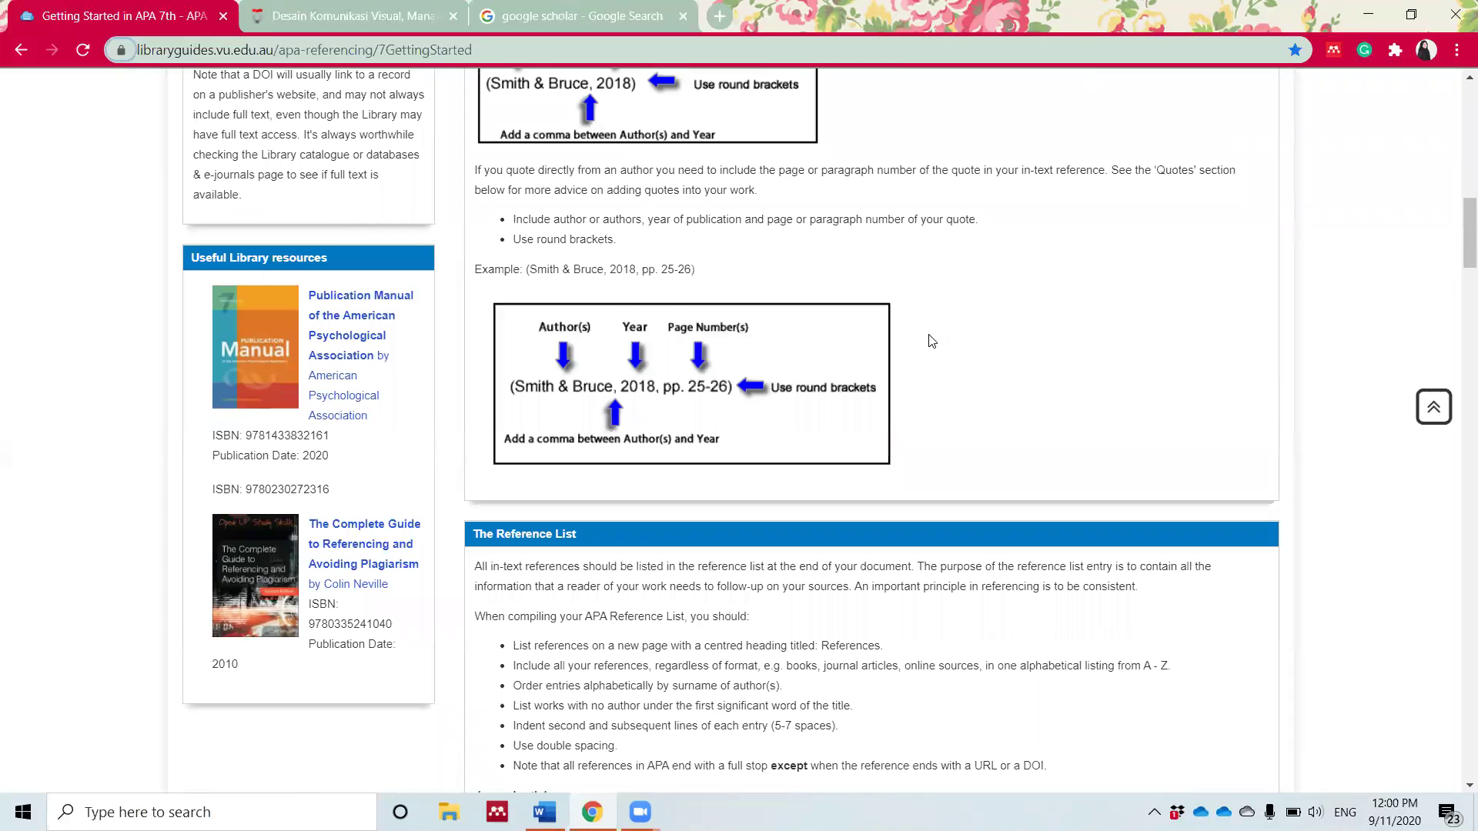
{"action": "scroll", "coordinate": [932, 341], "scroll_direction": "up", "scroll_amount": 6}
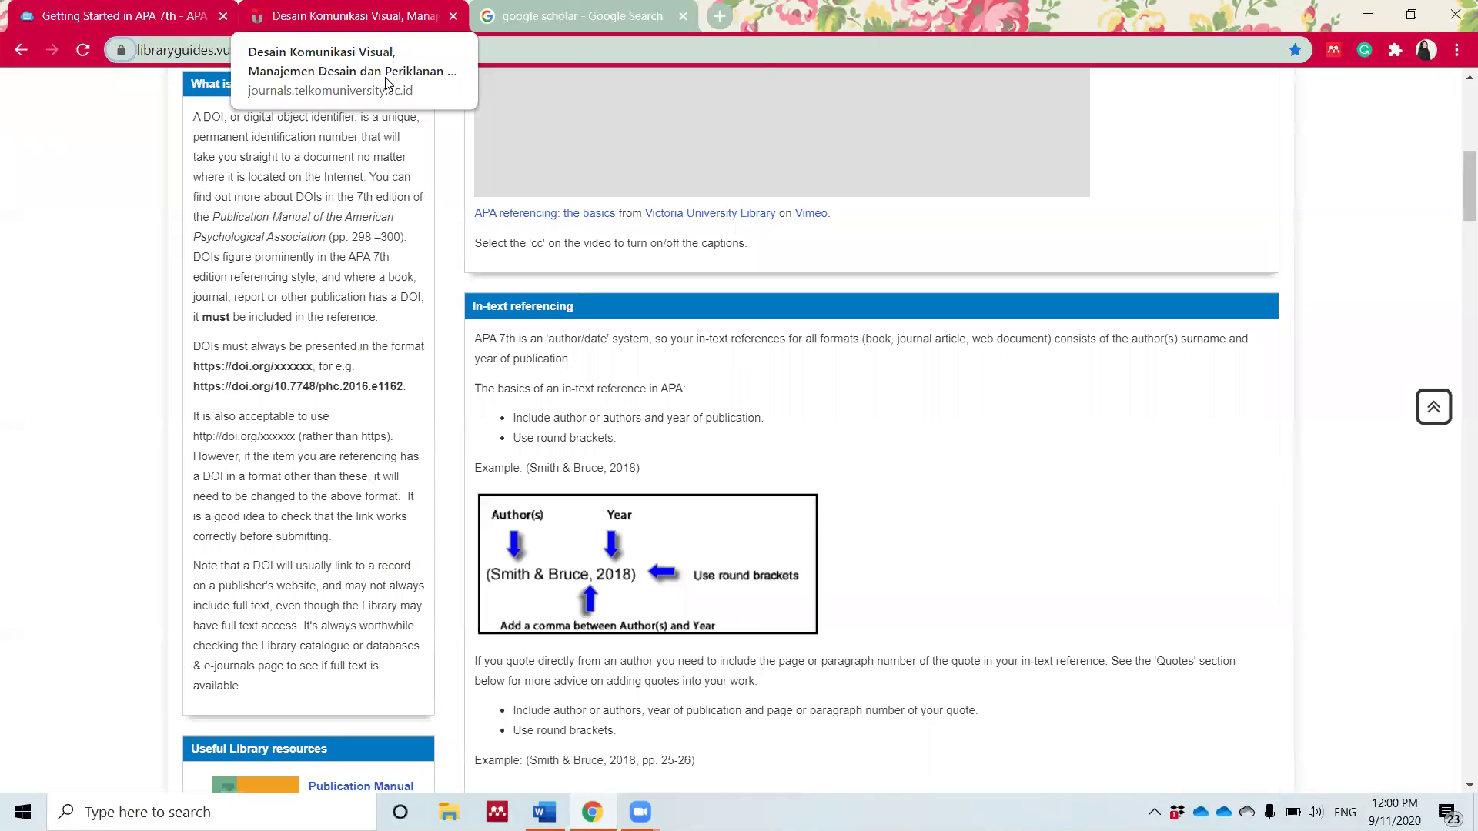
Open the article "Analisis Strategi Media Komunikasi Visual Label Rekaman Independen di Era Digital" from the Demandia journal's current issue.
{"action": "left_click", "coordinate": [377, 17]}
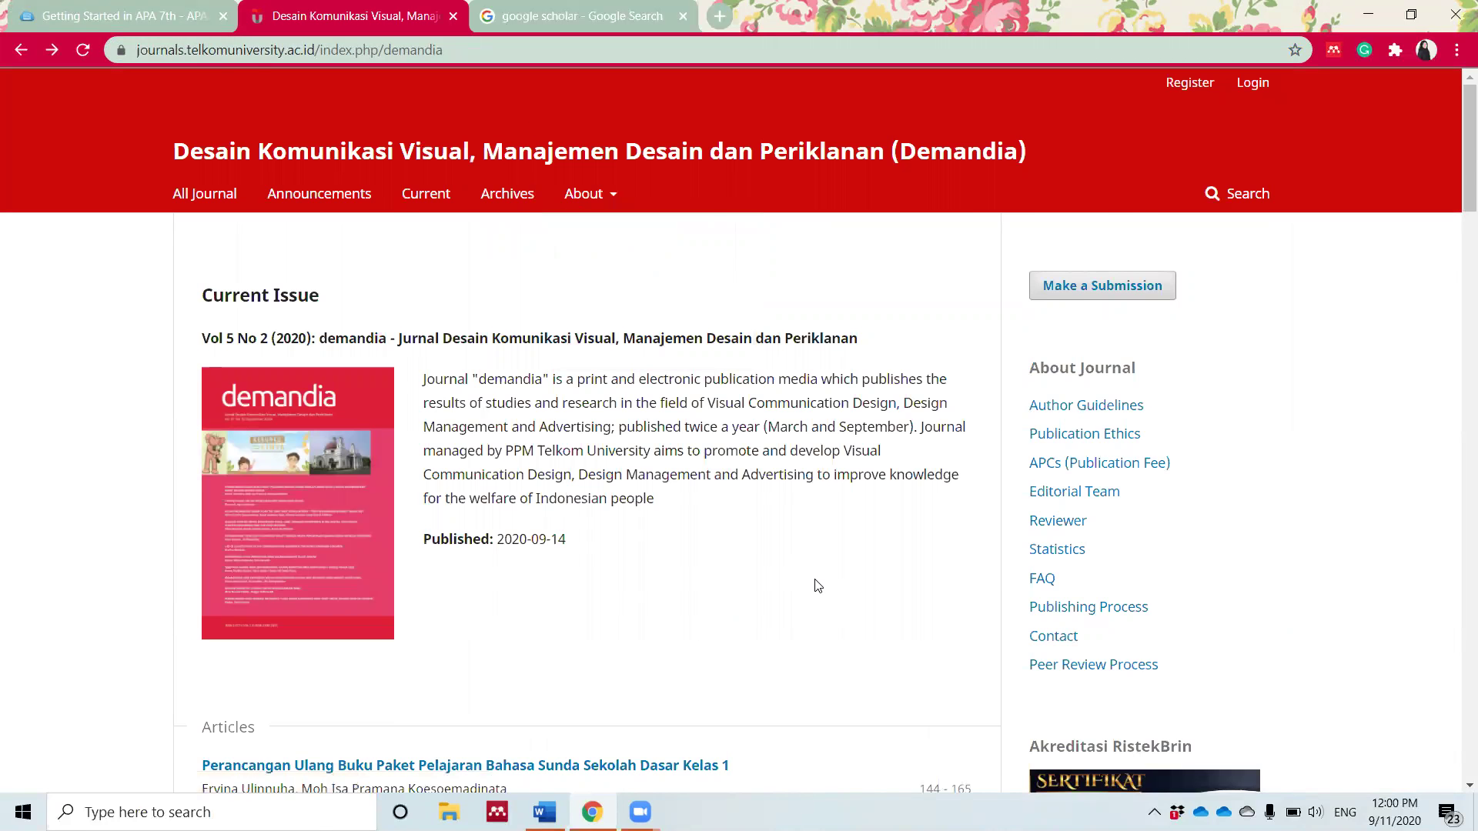
{"action": "scroll", "coordinate": [817, 585], "scroll_direction": "down", "scroll_amount": 12}
{"action": "scroll", "coordinate": [818, 586], "scroll_direction": "up", "scroll_amount": 2}
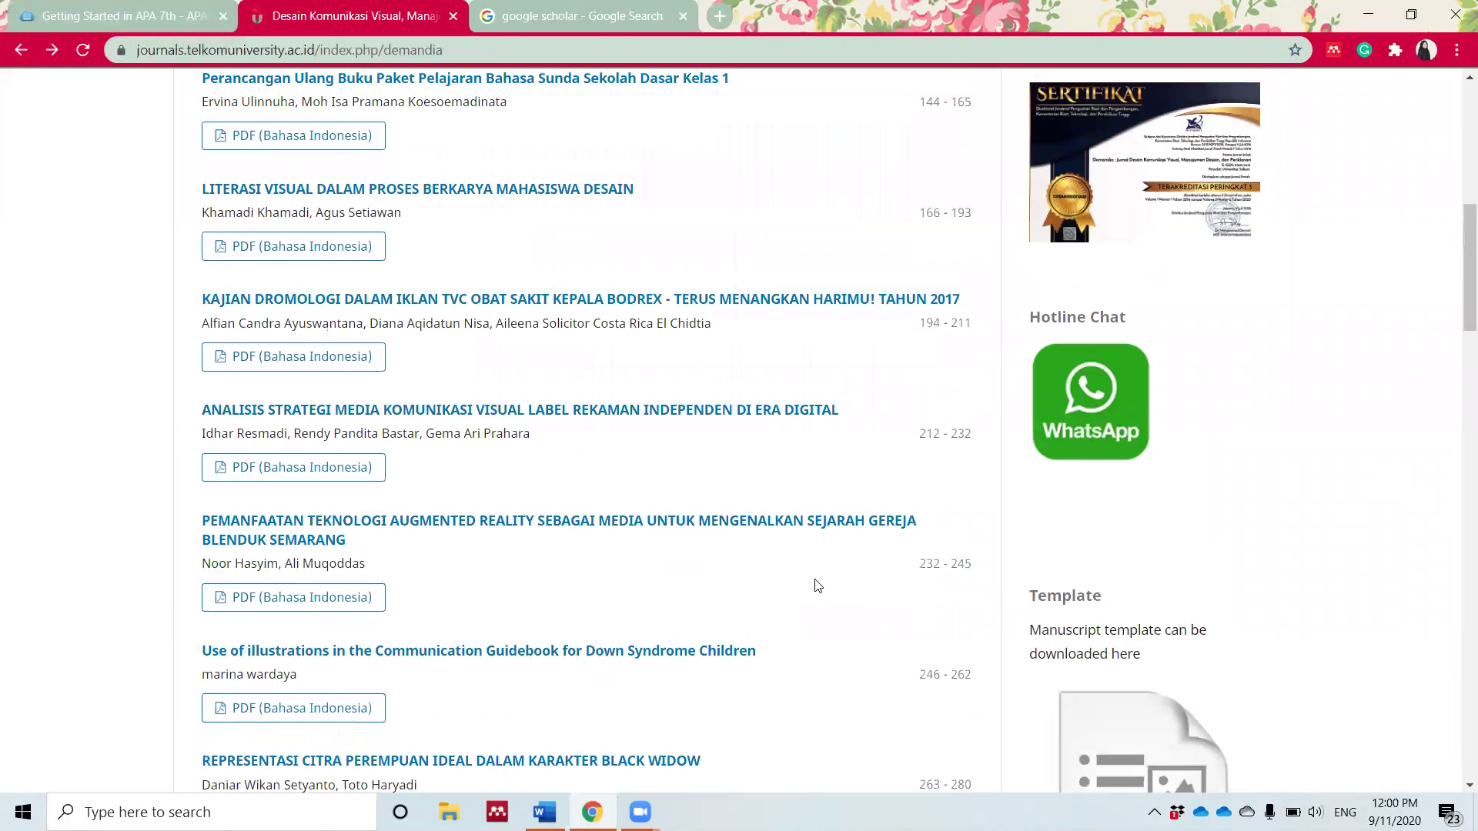
{"action": "left_click", "coordinate": [431, 418]}
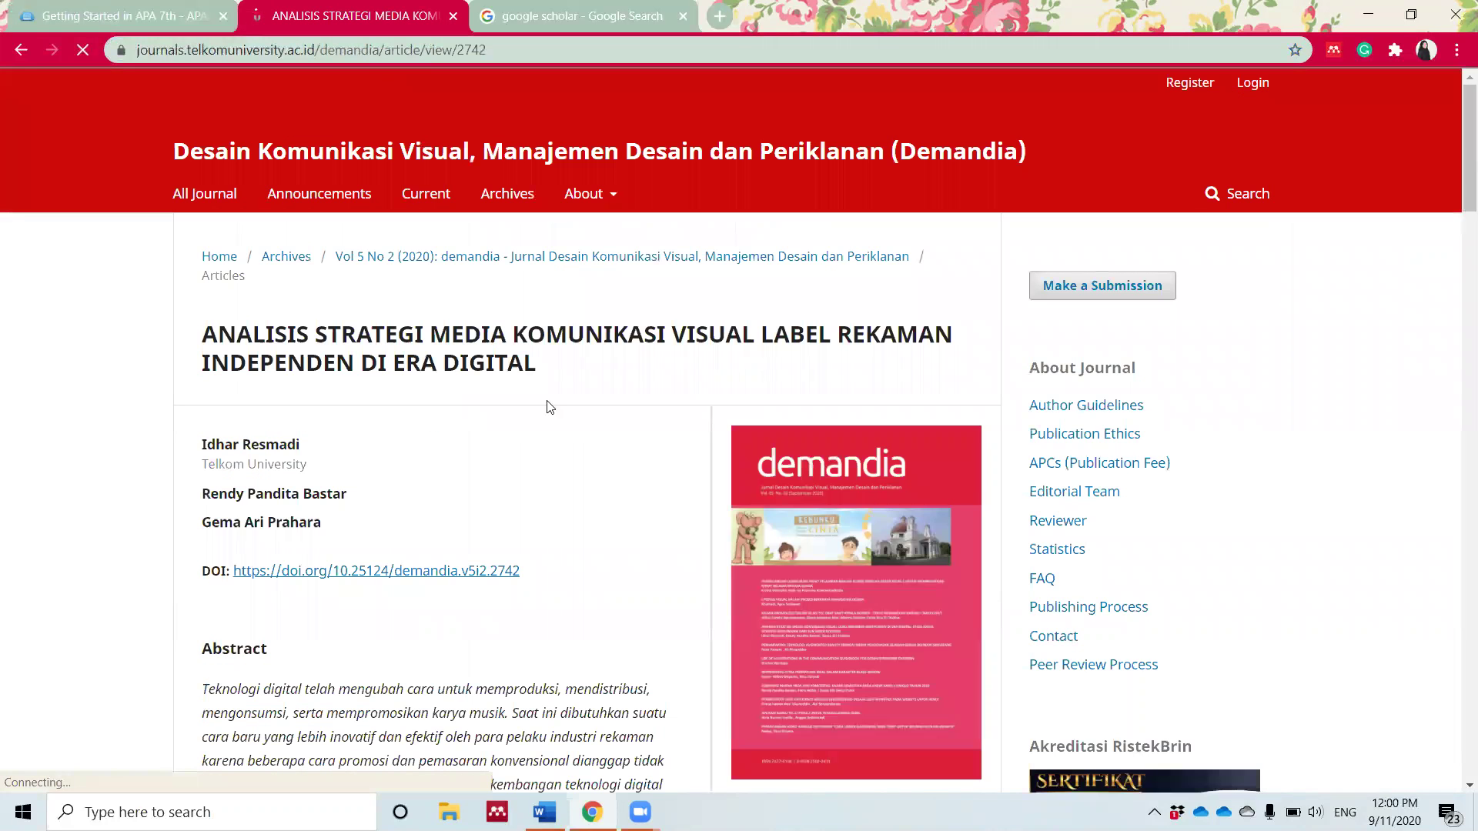
Display the article's How to Cite reference in APA format.
{"action": "scroll", "coordinate": [839, 572], "scroll_direction": "down", "scroll_amount": 3}
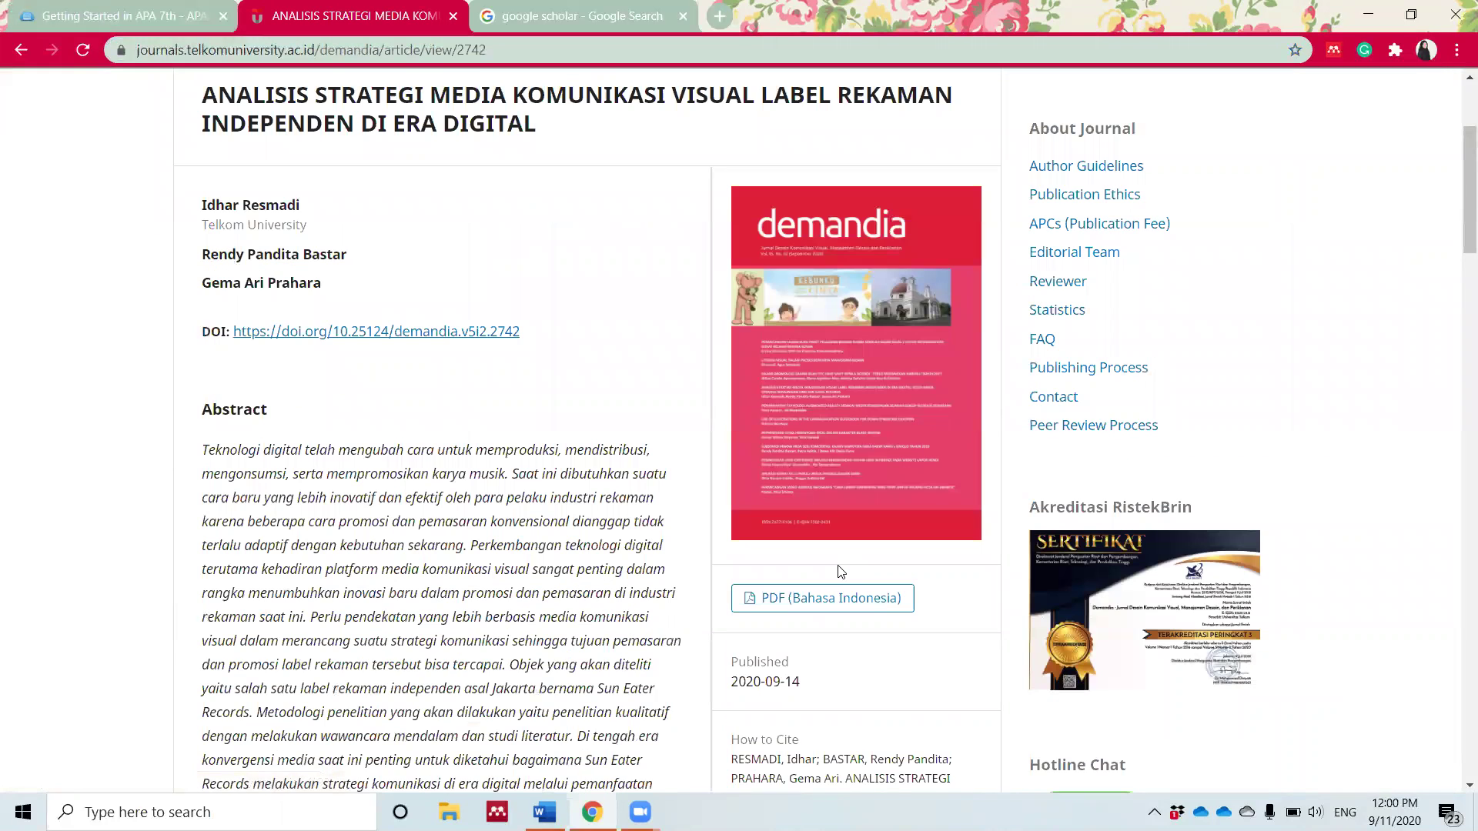
{"action": "scroll", "coordinate": [839, 571], "scroll_direction": "up", "scroll_amount": 1}
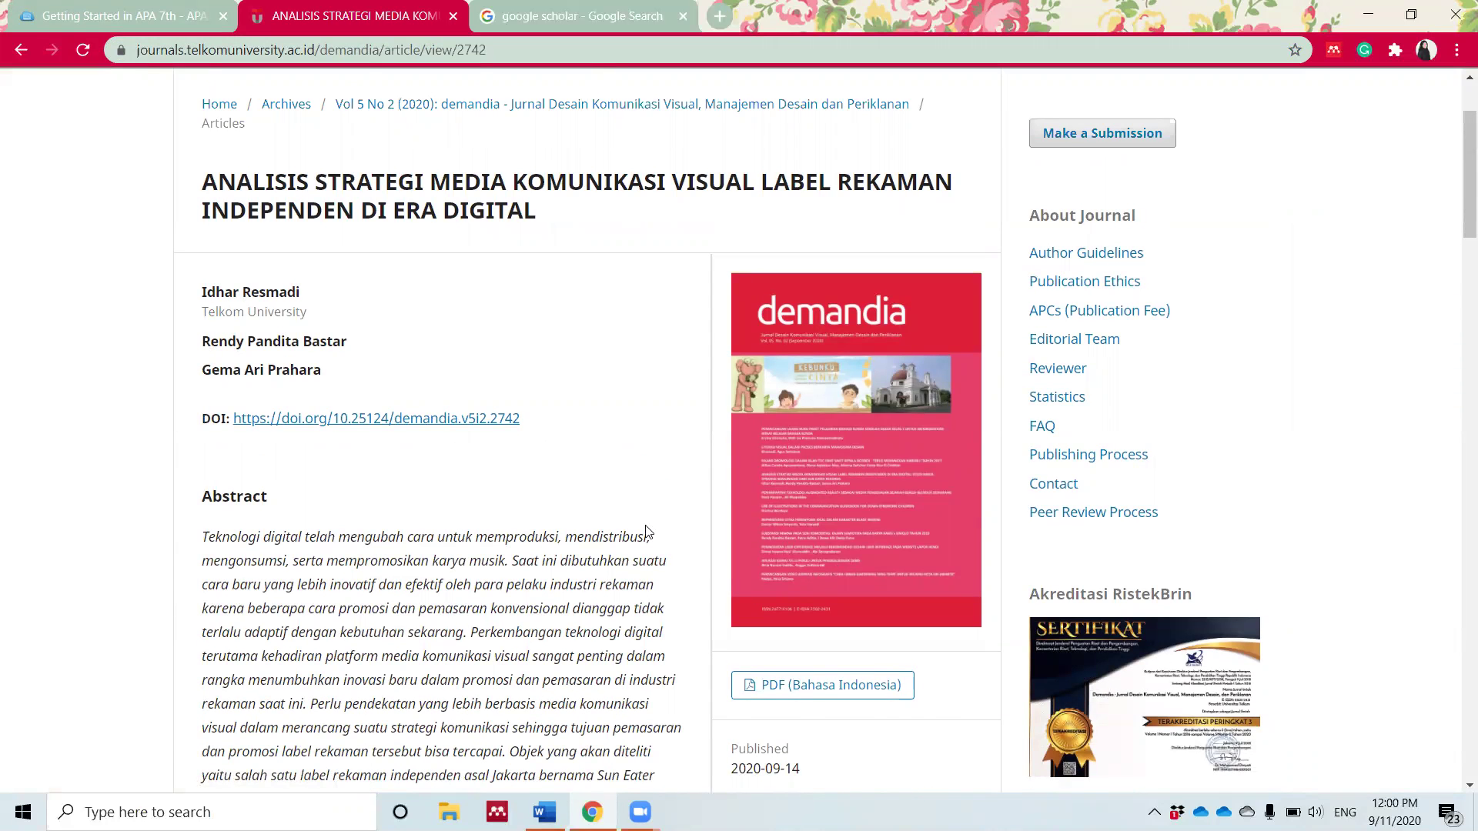
{"action": "scroll", "coordinate": [647, 528], "scroll_direction": "down", "scroll_amount": 2}
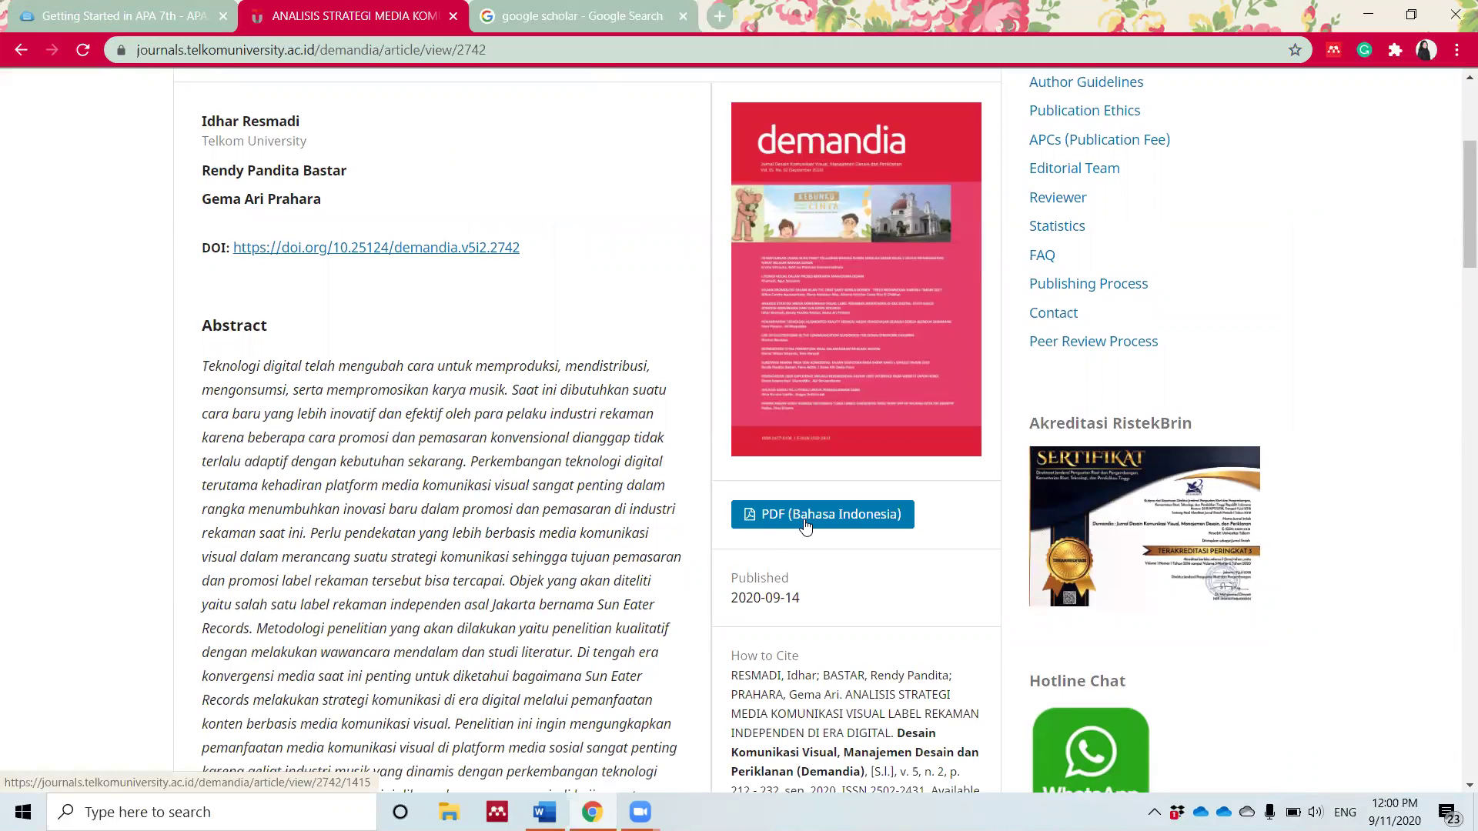
{"action": "scroll", "coordinate": [805, 526], "scroll_direction": "down", "scroll_amount": 3}
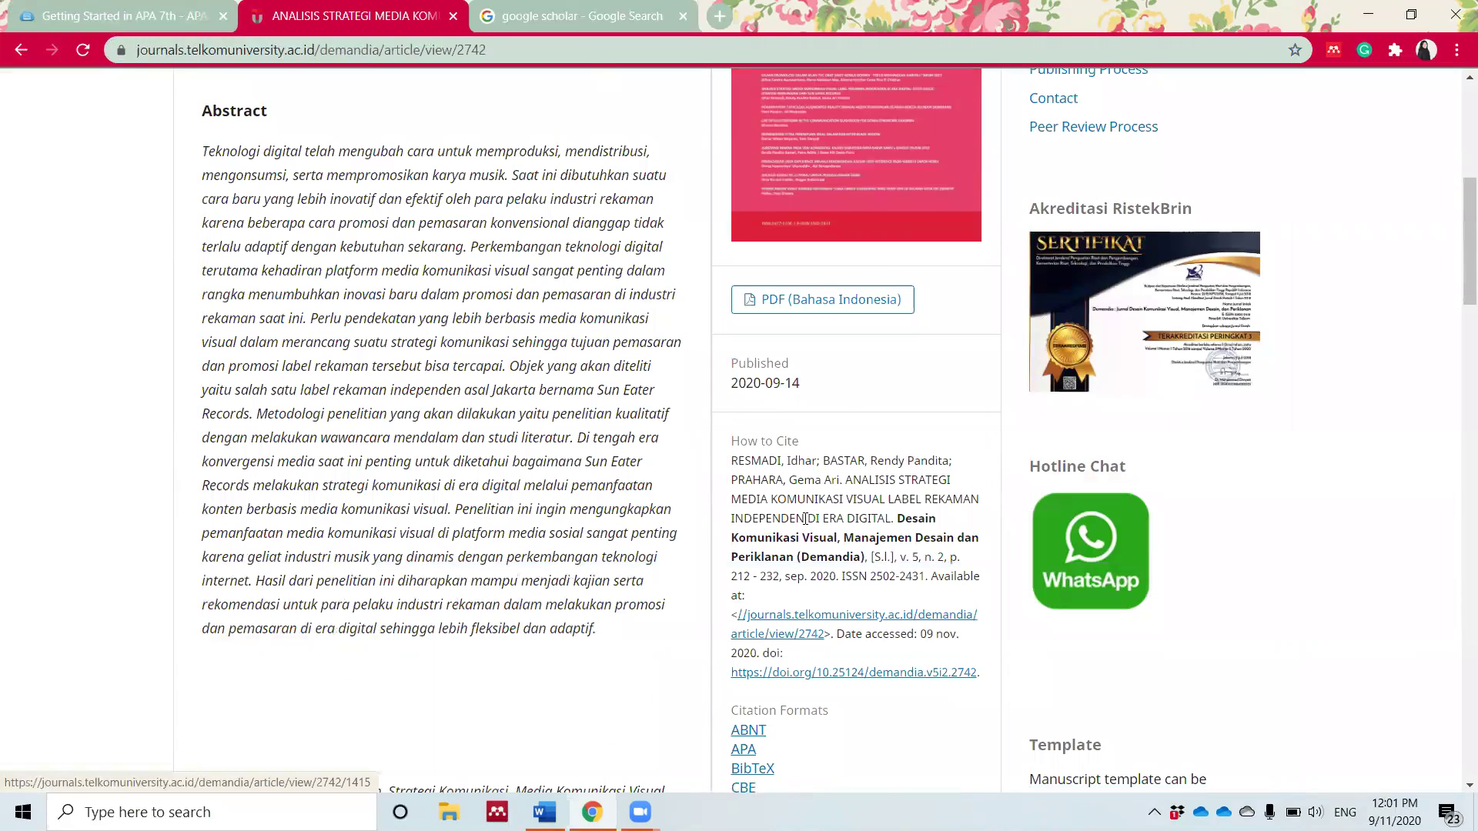
{"action": "scroll", "coordinate": [806, 519], "scroll_direction": "down", "scroll_amount": 3}
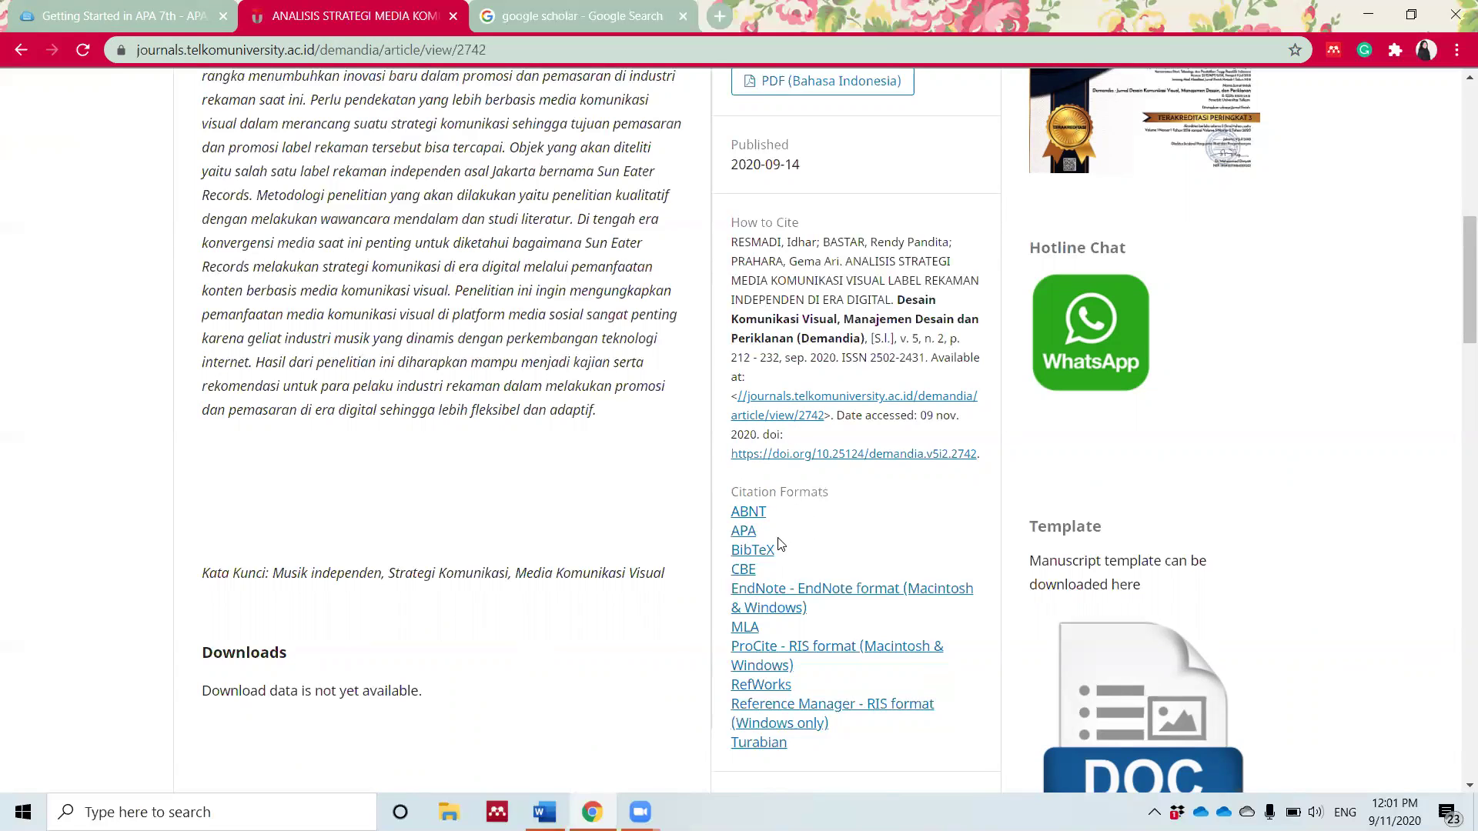
{"action": "left_click", "coordinate": [744, 533]}
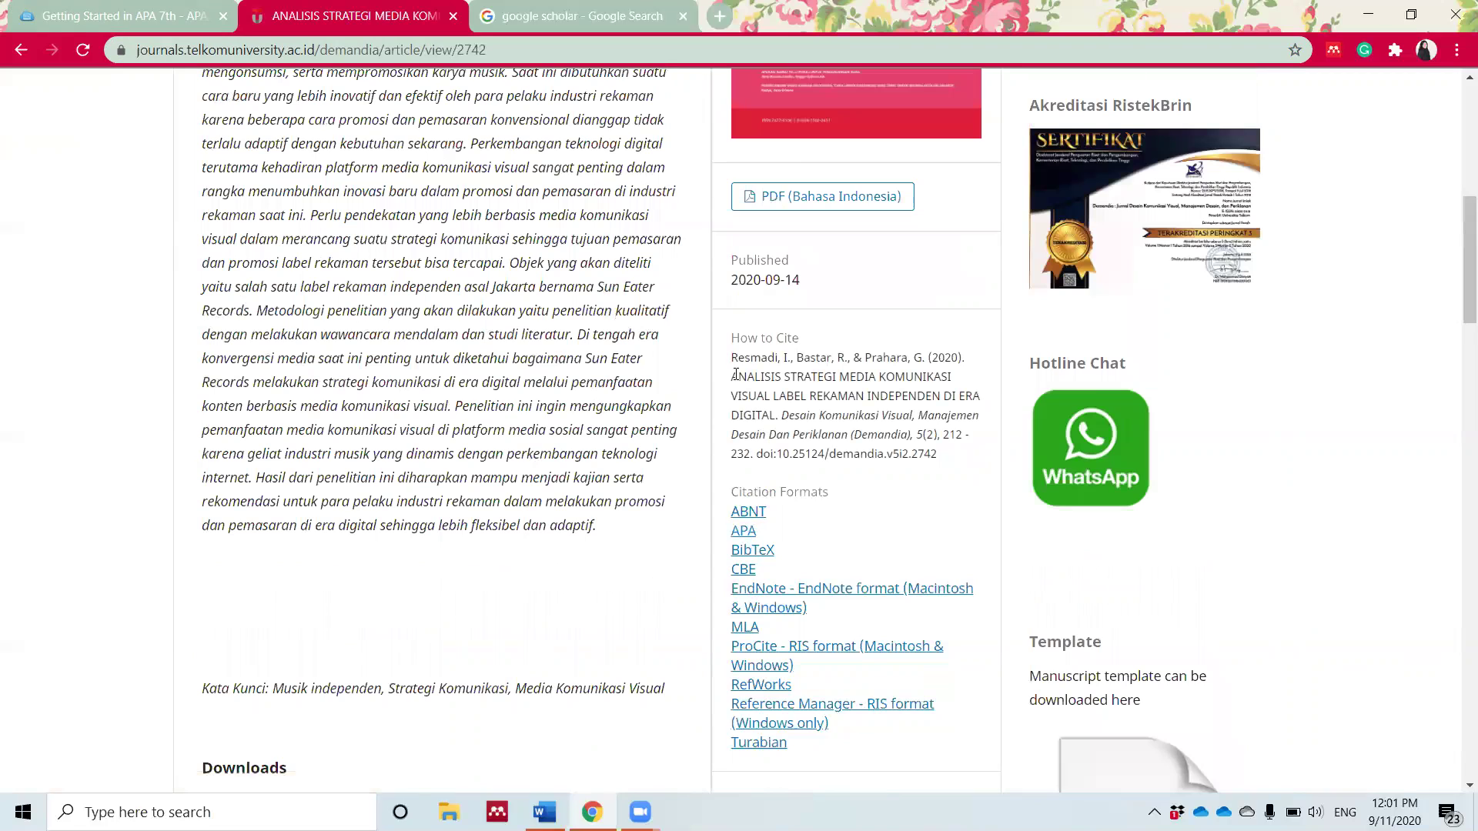
Copy the article's full APA citation and paste it below the Daftar Pustaka heading in the Word document.
{"action": "left_click_drag", "start_coordinate": [735, 359], "coordinate": [953, 454]}
{"action": "key", "text": "ctrl+c"}
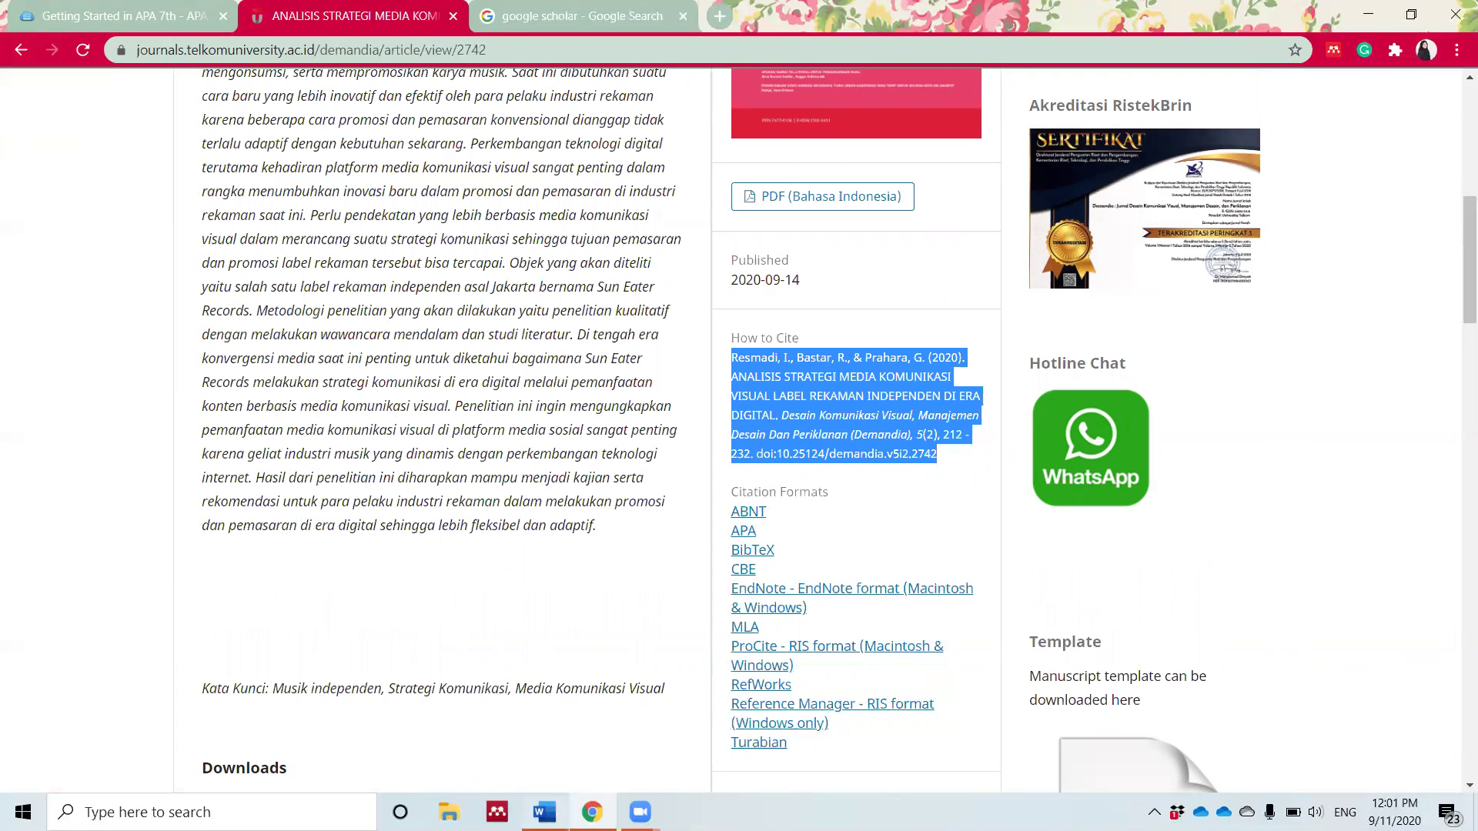
{"action": "left_click", "coordinate": [544, 812]}
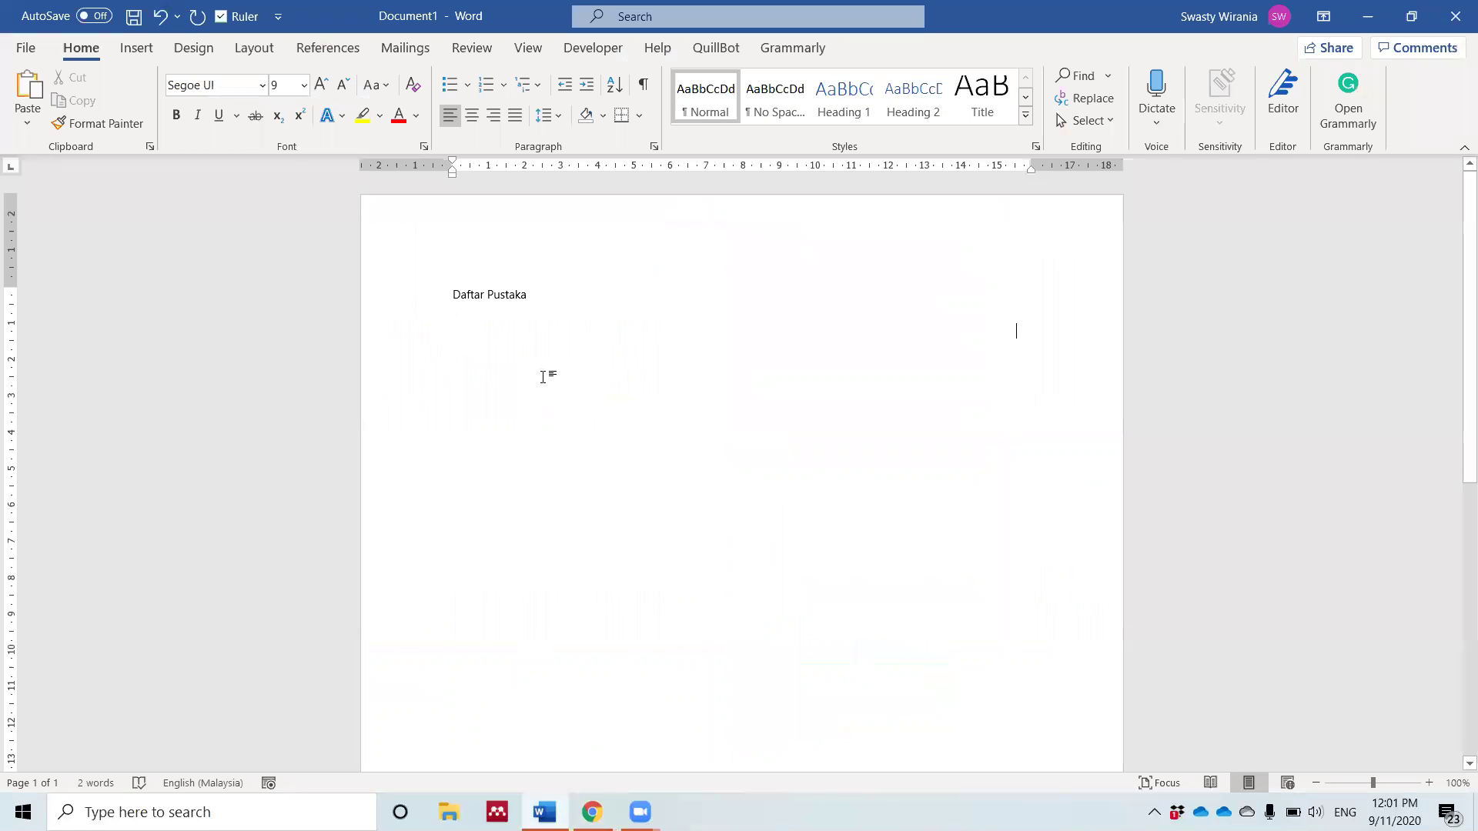
{"action": "key", "text": "ctrl+v"}
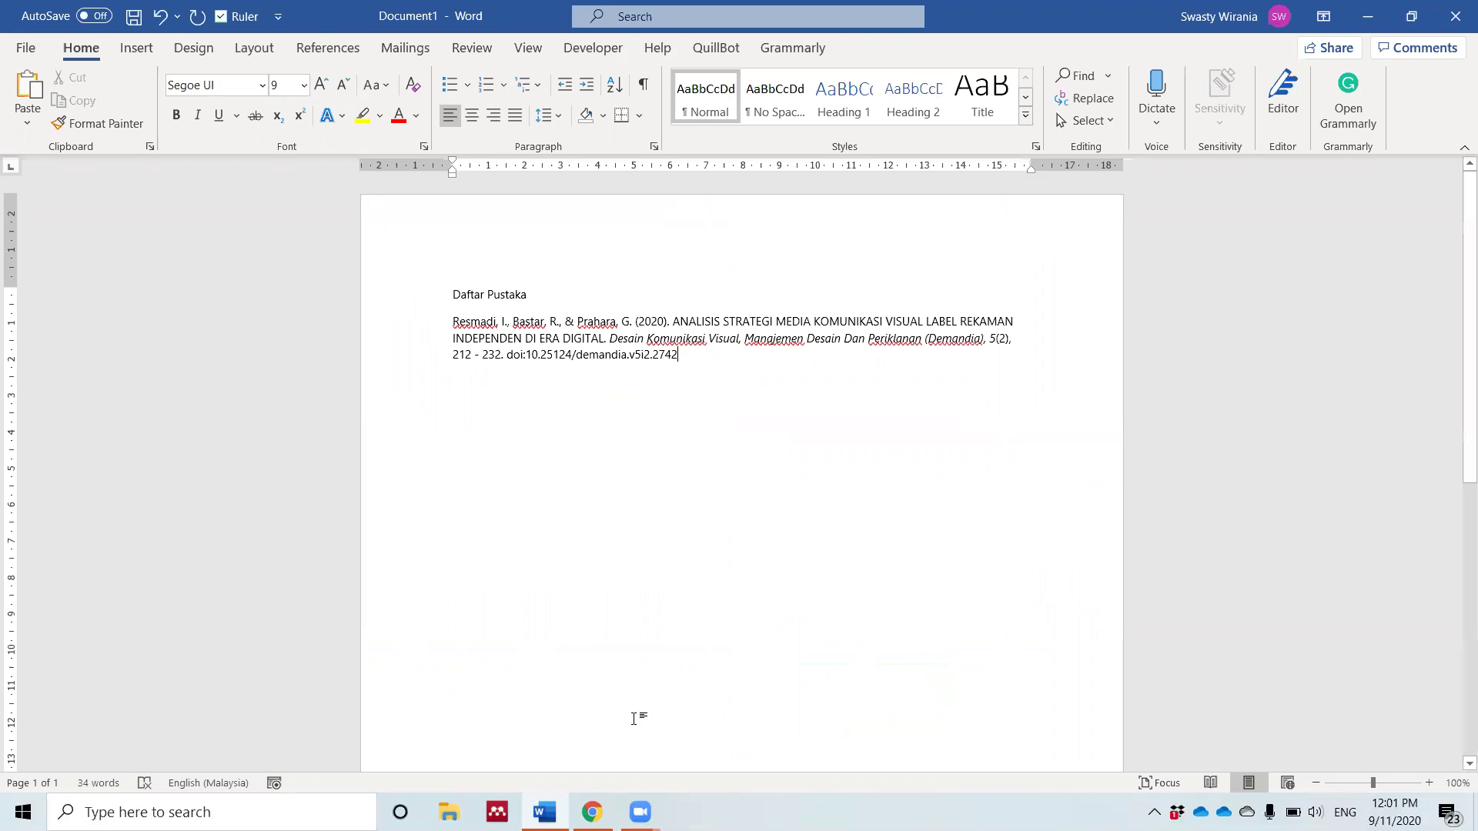
Return to Chrome, open Google Scholar from the existing search results and search for "surianto rustan".
{"action": "left_click", "coordinate": [592, 812]}
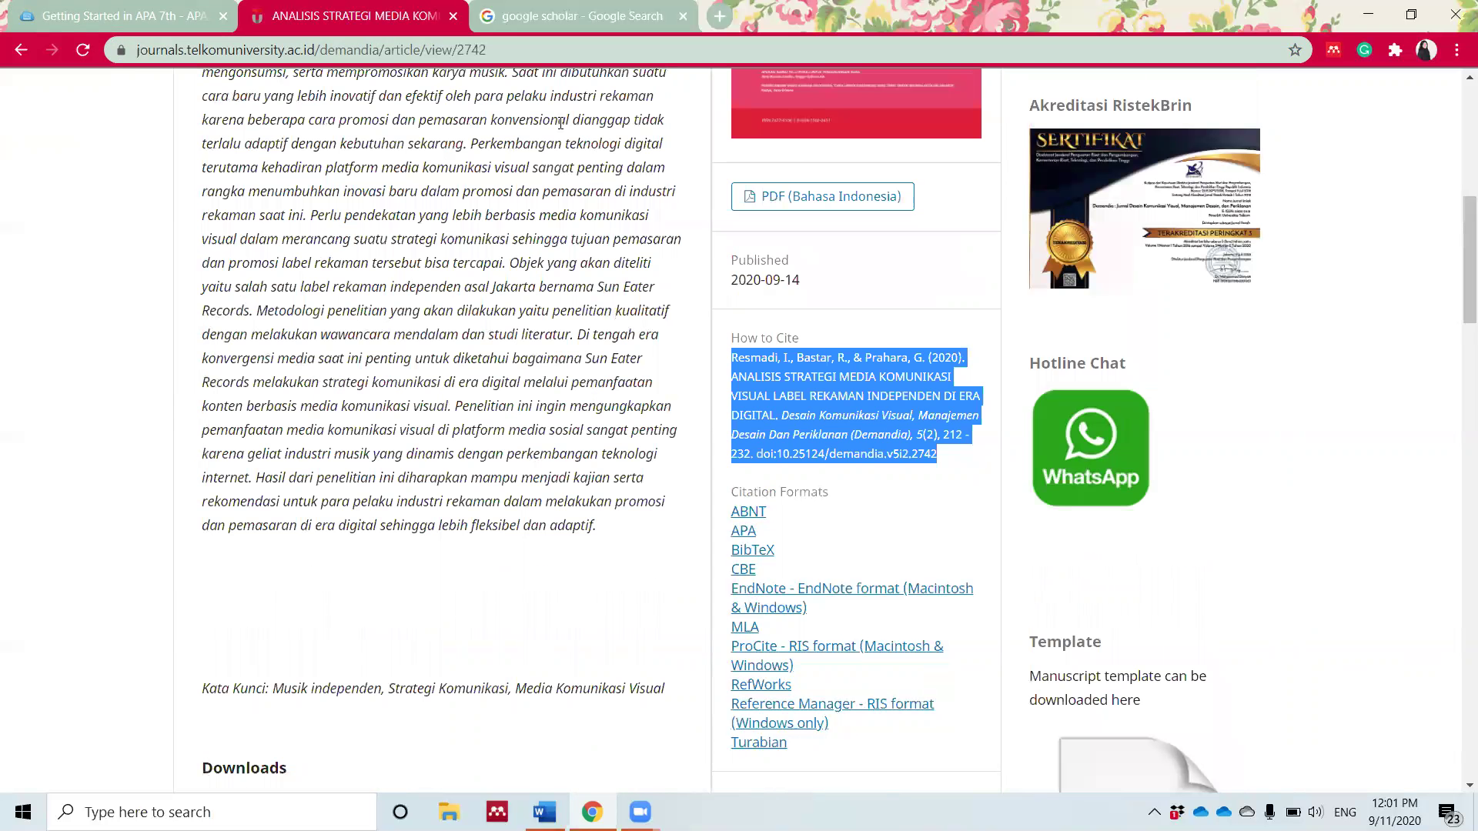
{"action": "left_click", "coordinate": [486, 33]}
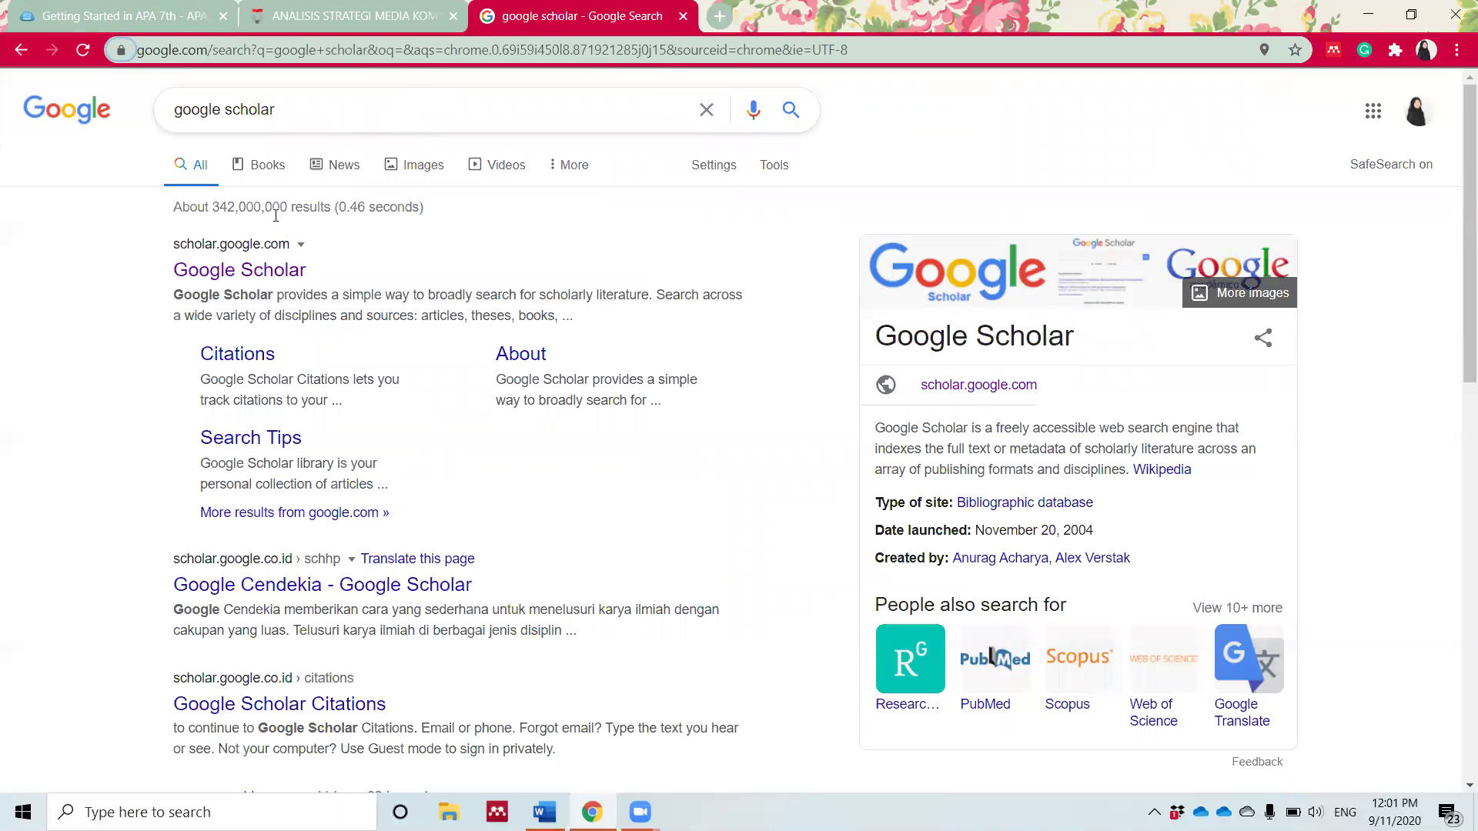
{"action": "left_click", "coordinate": [246, 280]}
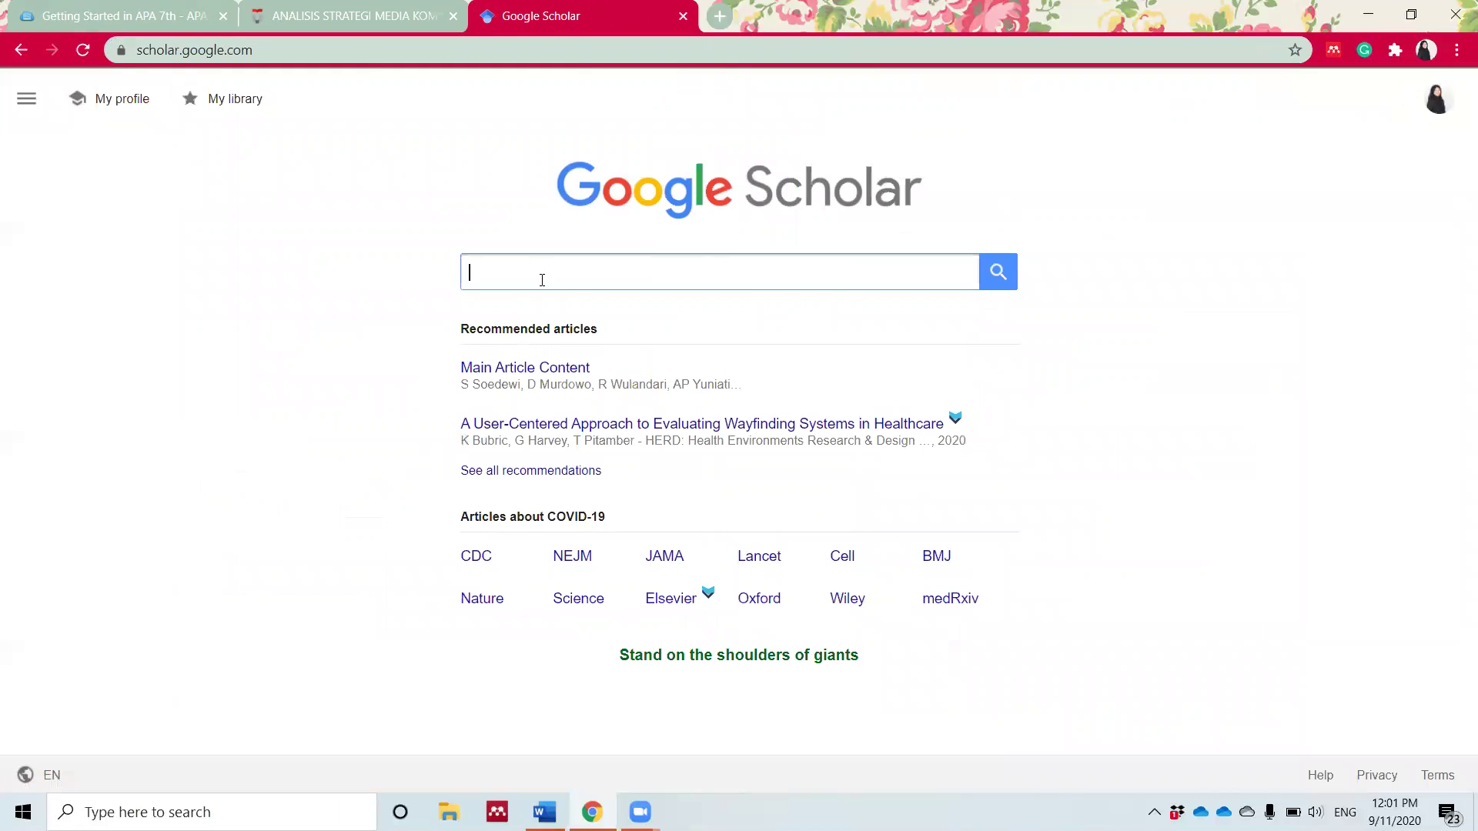
{"action": "type", "text": "ru"}
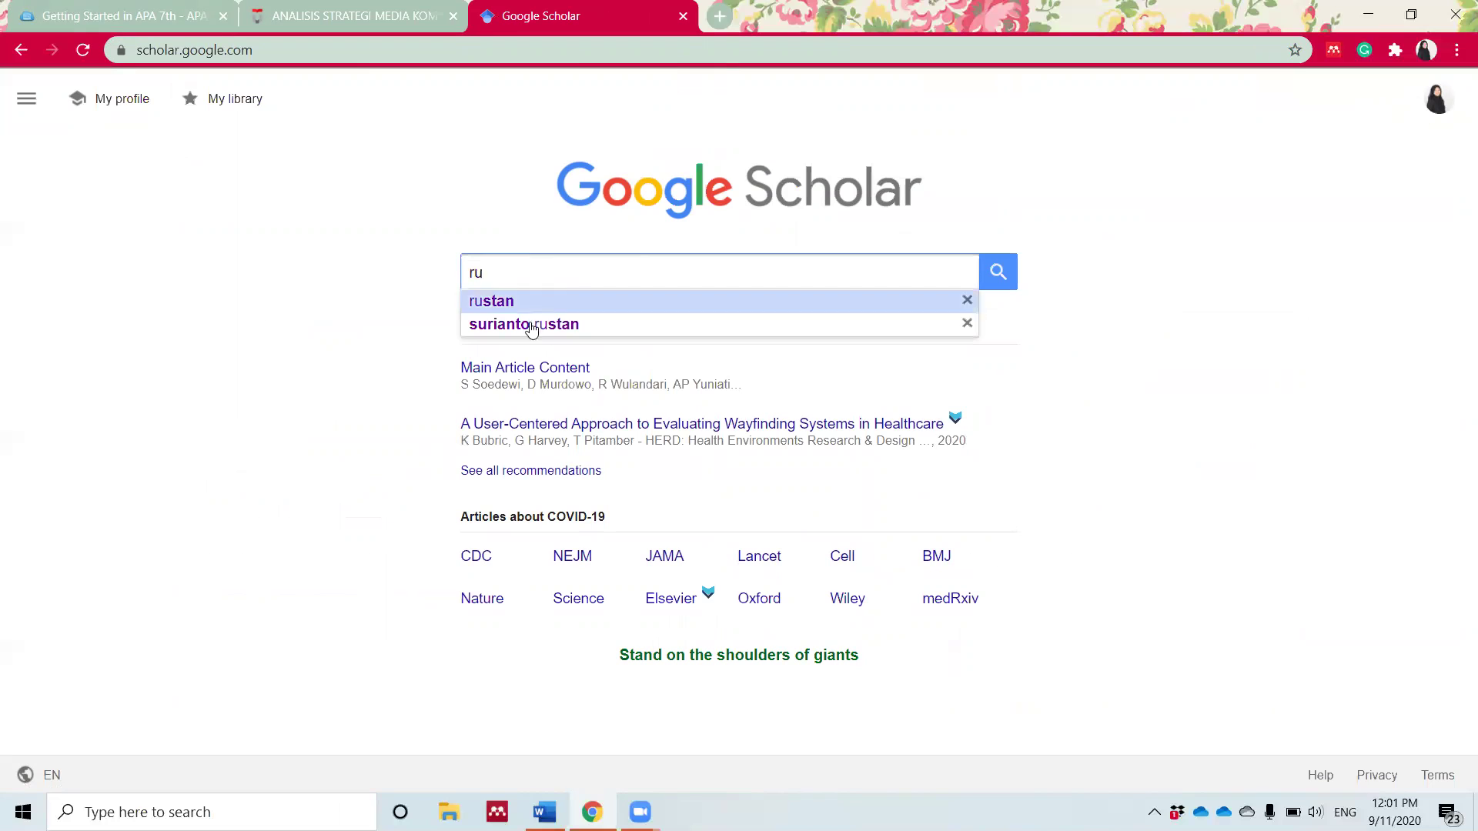
{"action": "left_click", "coordinate": [536, 326]}
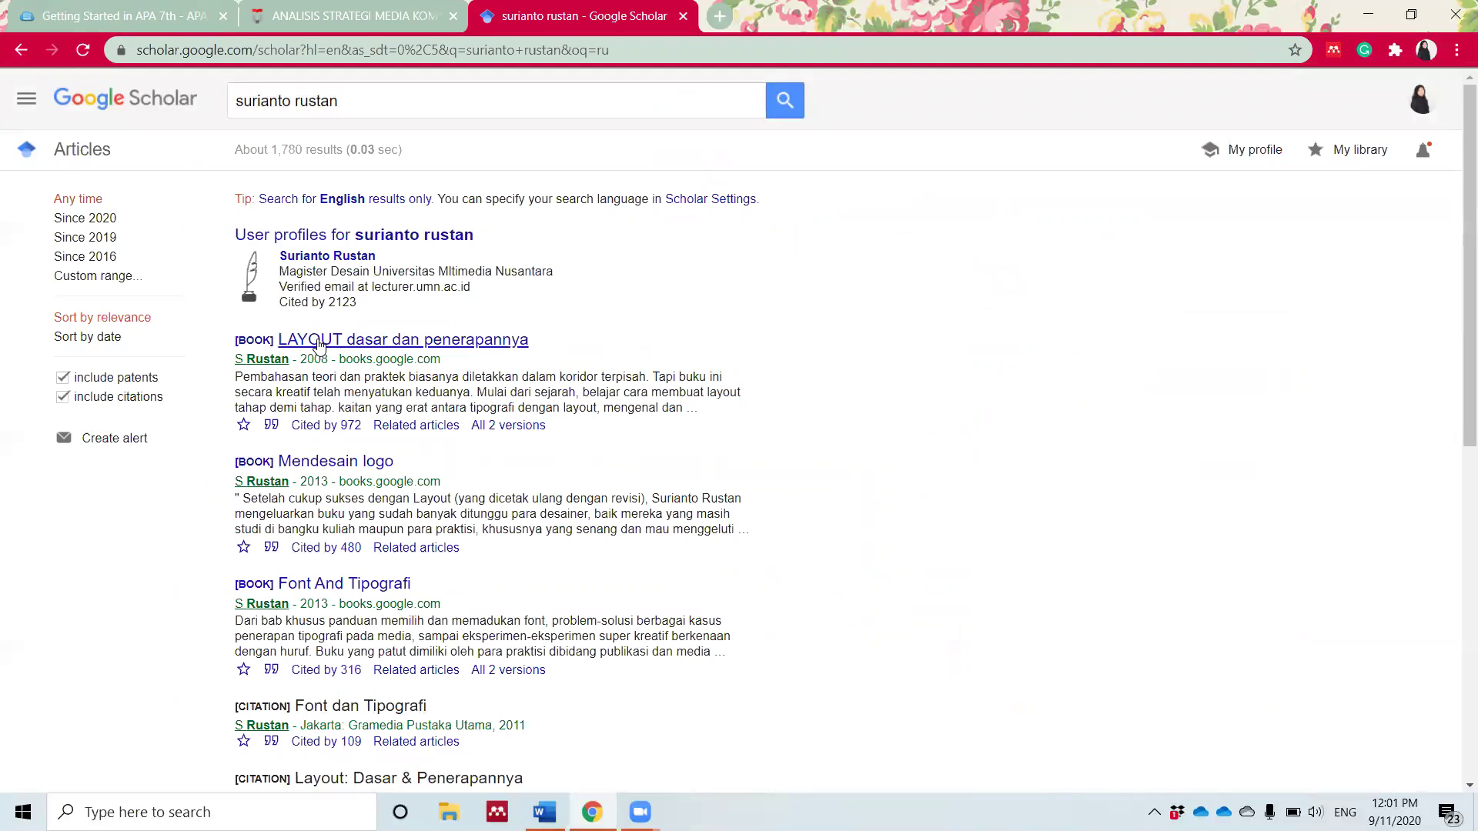
Copy the APA citation of the book "LAYOUT dasar dan penerapannya" and paste it as a new paragraph after the first reference in Word.
{"action": "left_click", "coordinate": [272, 425]}
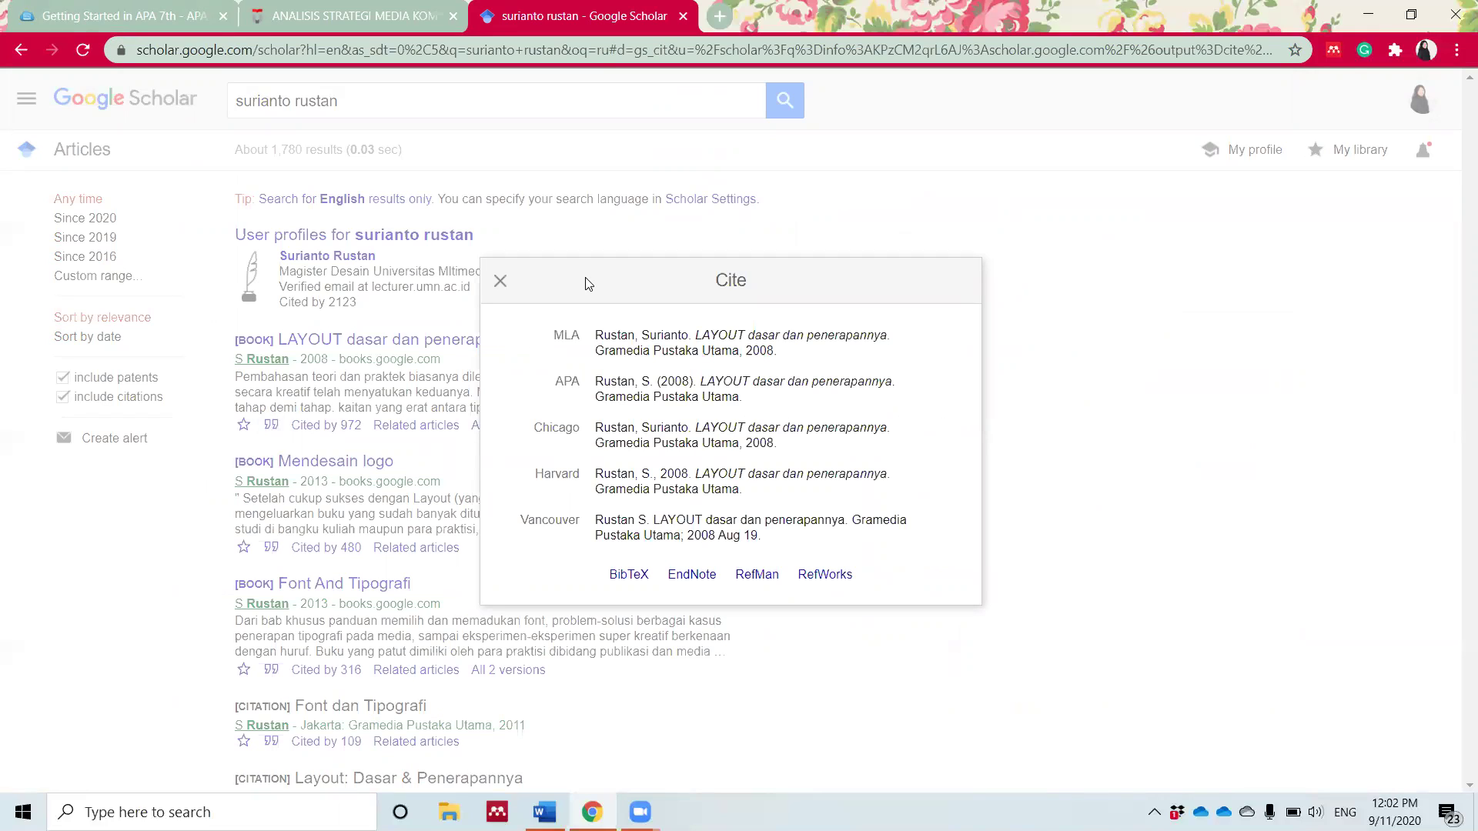
{"action": "left_click", "coordinate": [743, 397]}
{"action": "key", "text": "ctrl+c"}
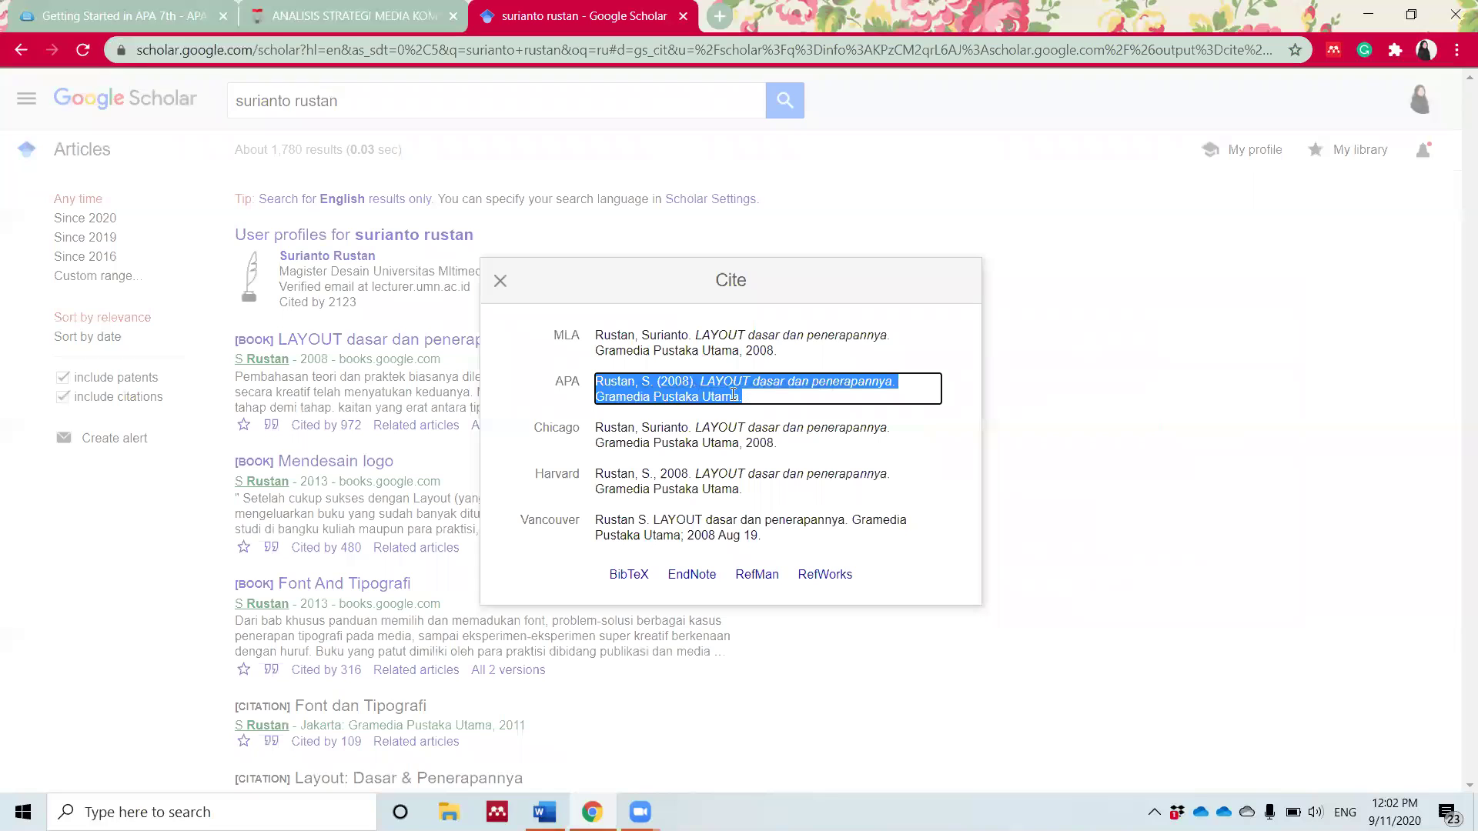
{"action": "left_click", "coordinate": [545, 812]}
{"action": "key", "text": "Return"}
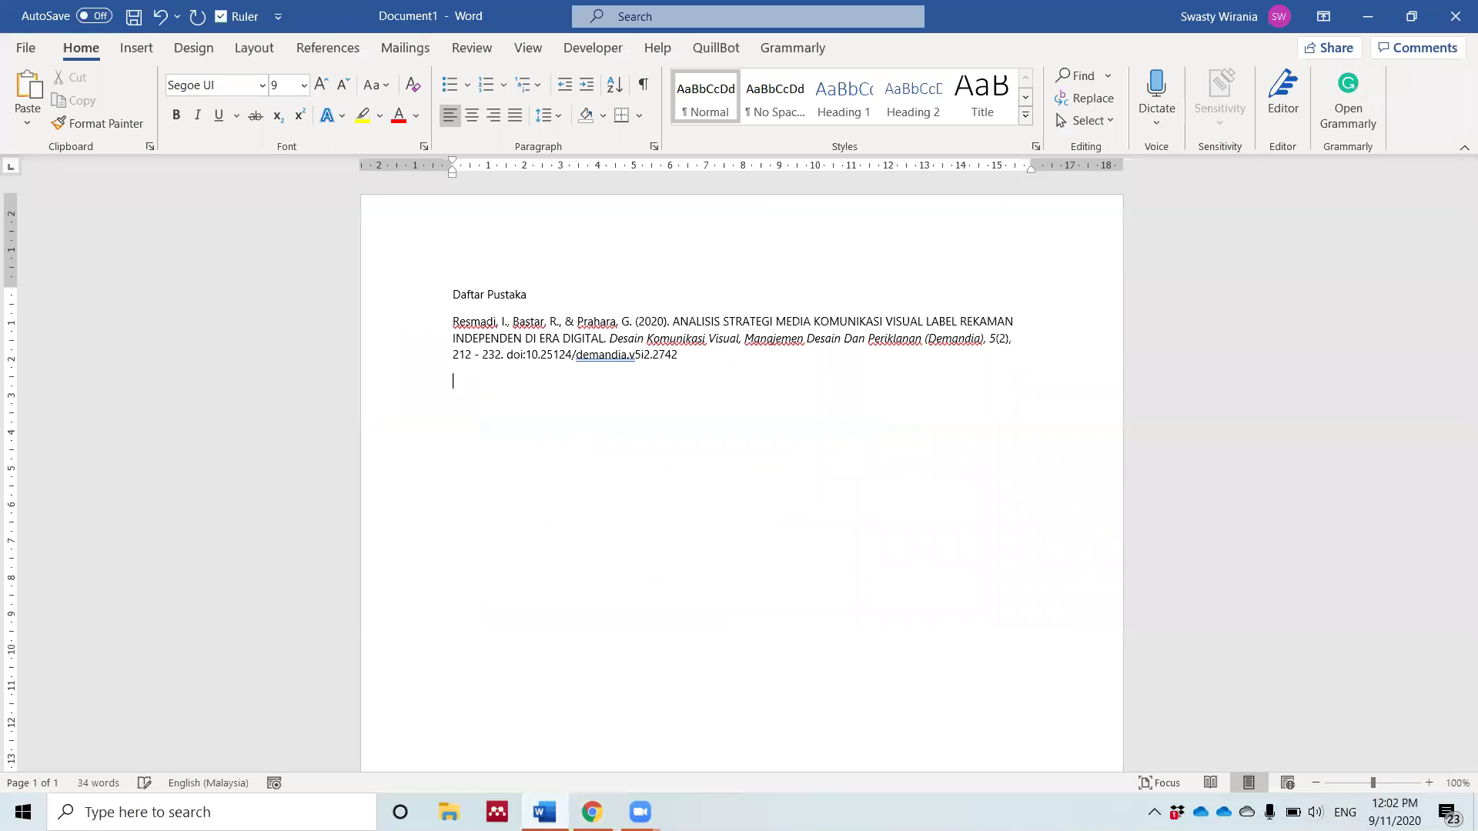
{"action": "key", "text": "ctrl+v"}
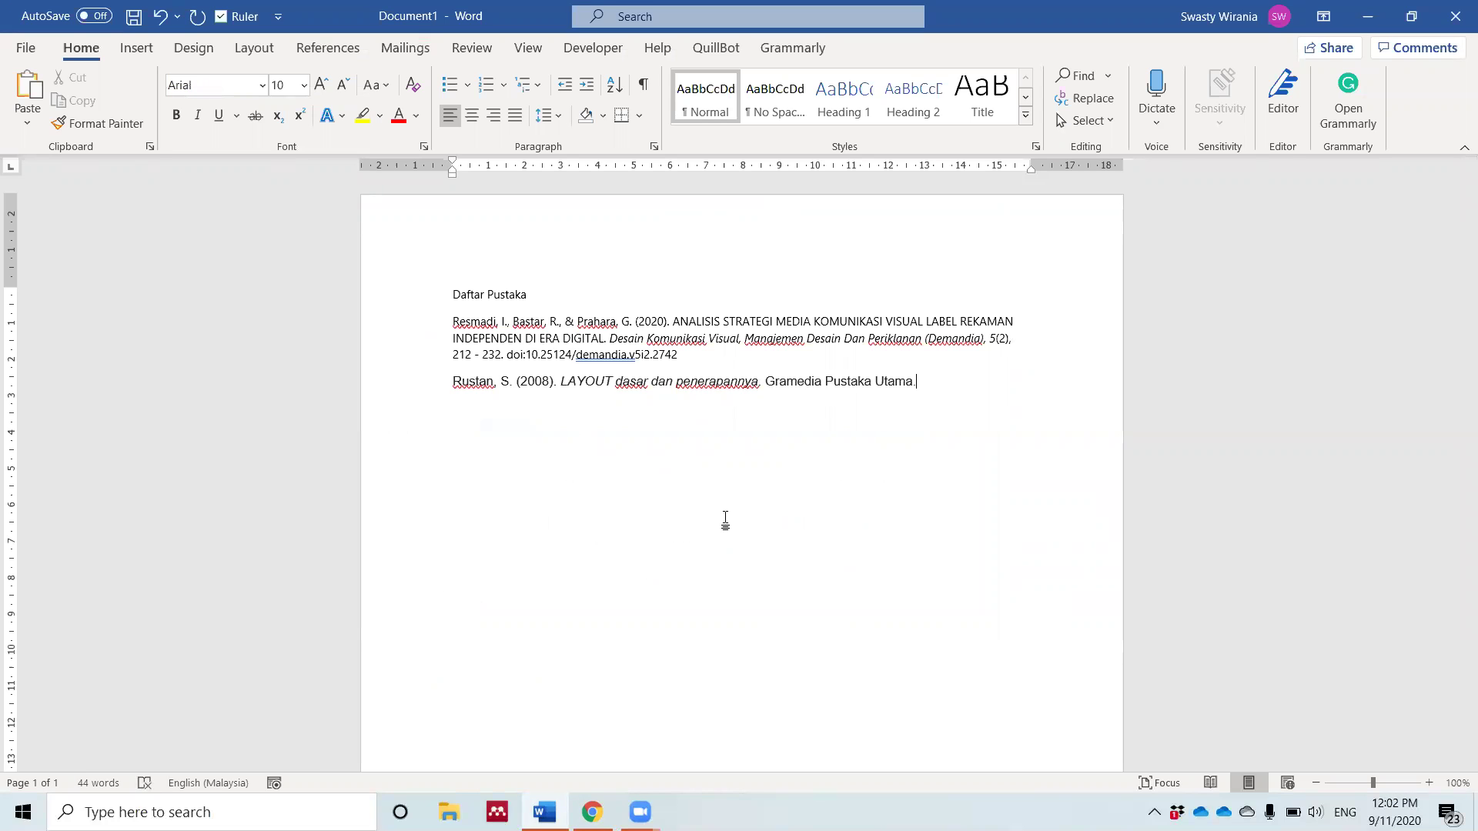
Return to Google Scholar, close the citation dialog and search for "keller".
{"action": "key", "text": "alt+Tab"}
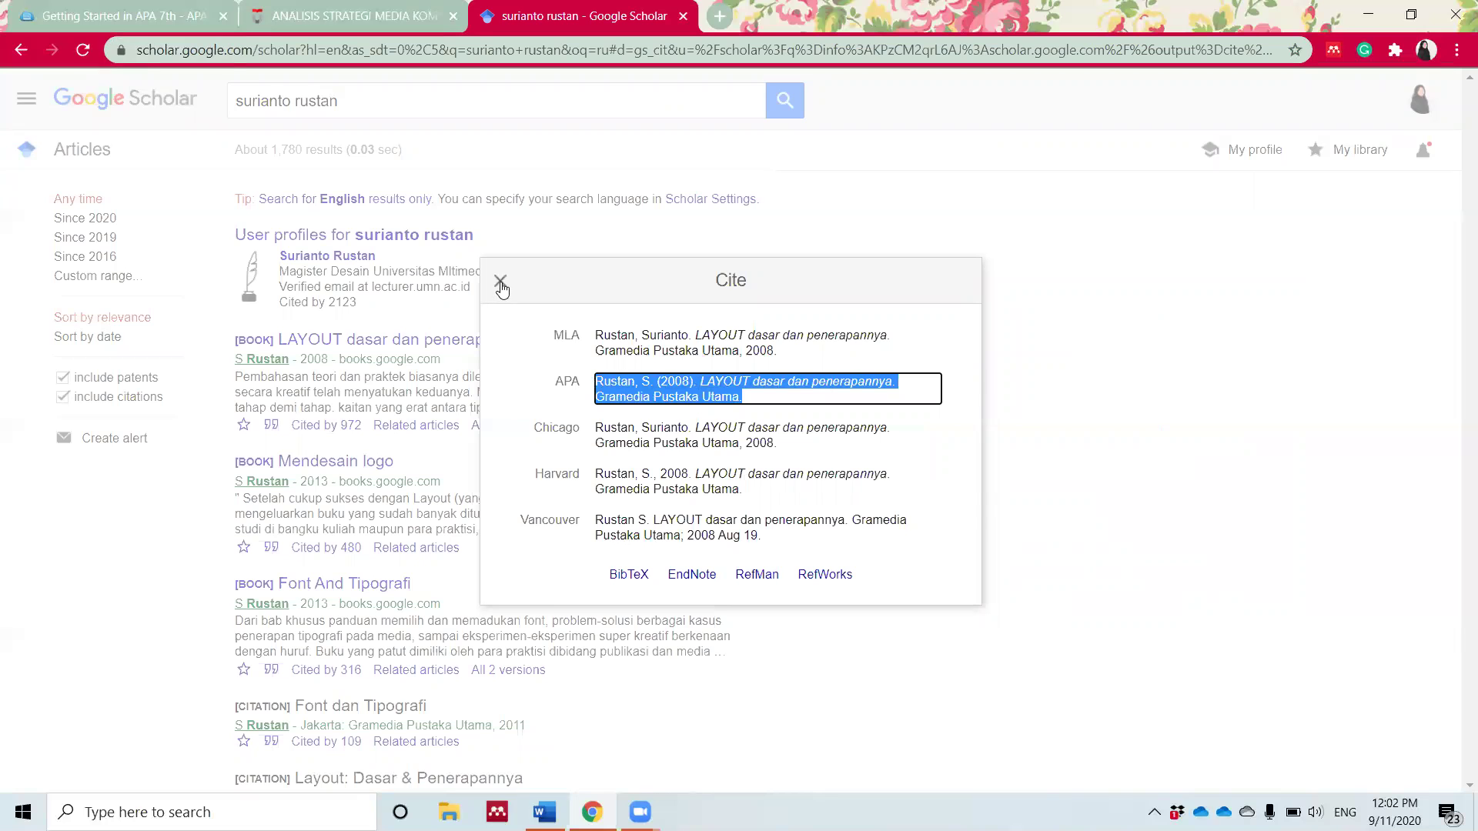
{"action": "left_click", "coordinate": [500, 280]}
{"action": "left_click", "coordinate": [344, 86]}
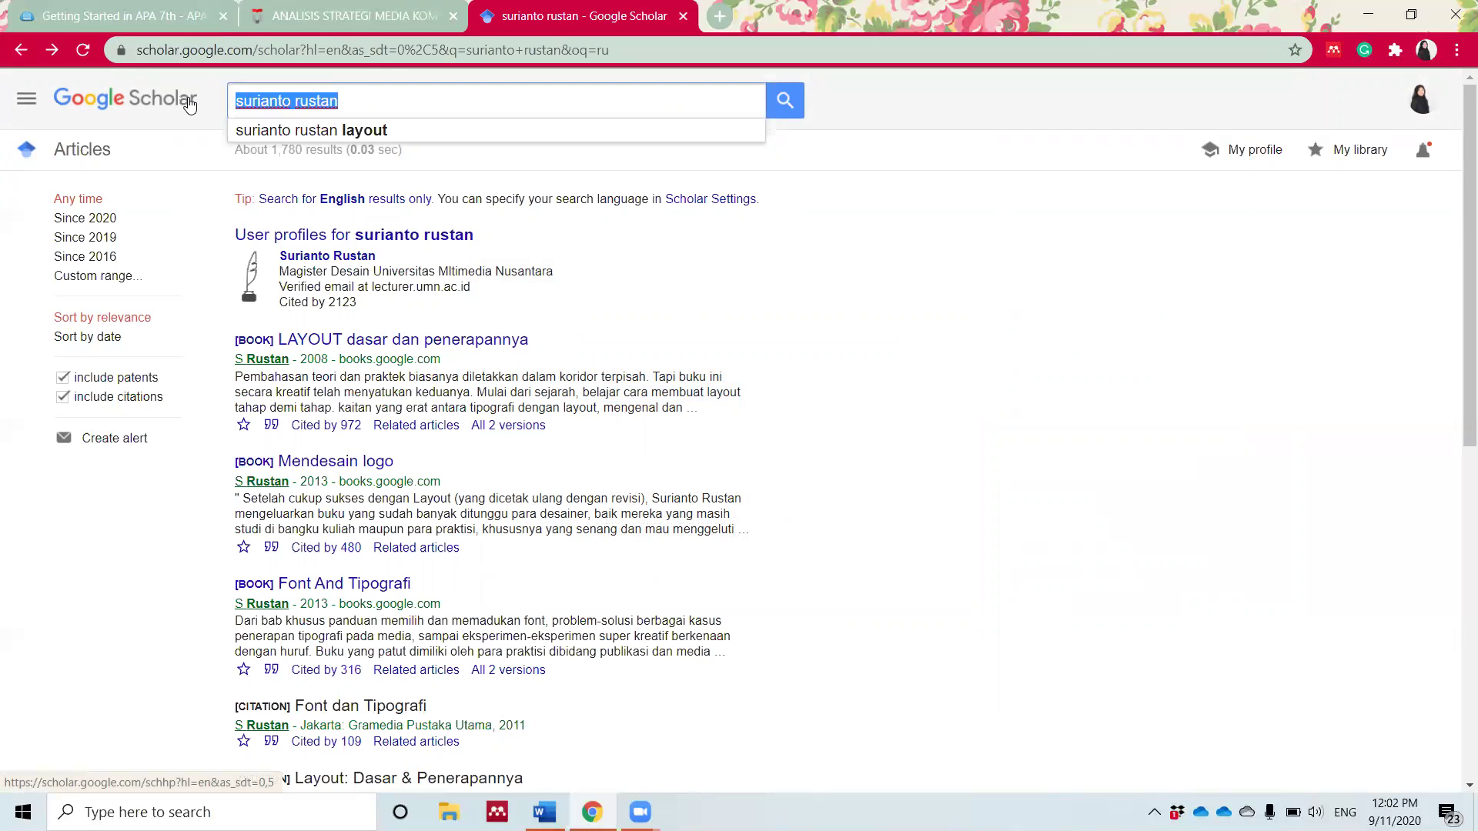
{"action": "type", "text": "keller"}
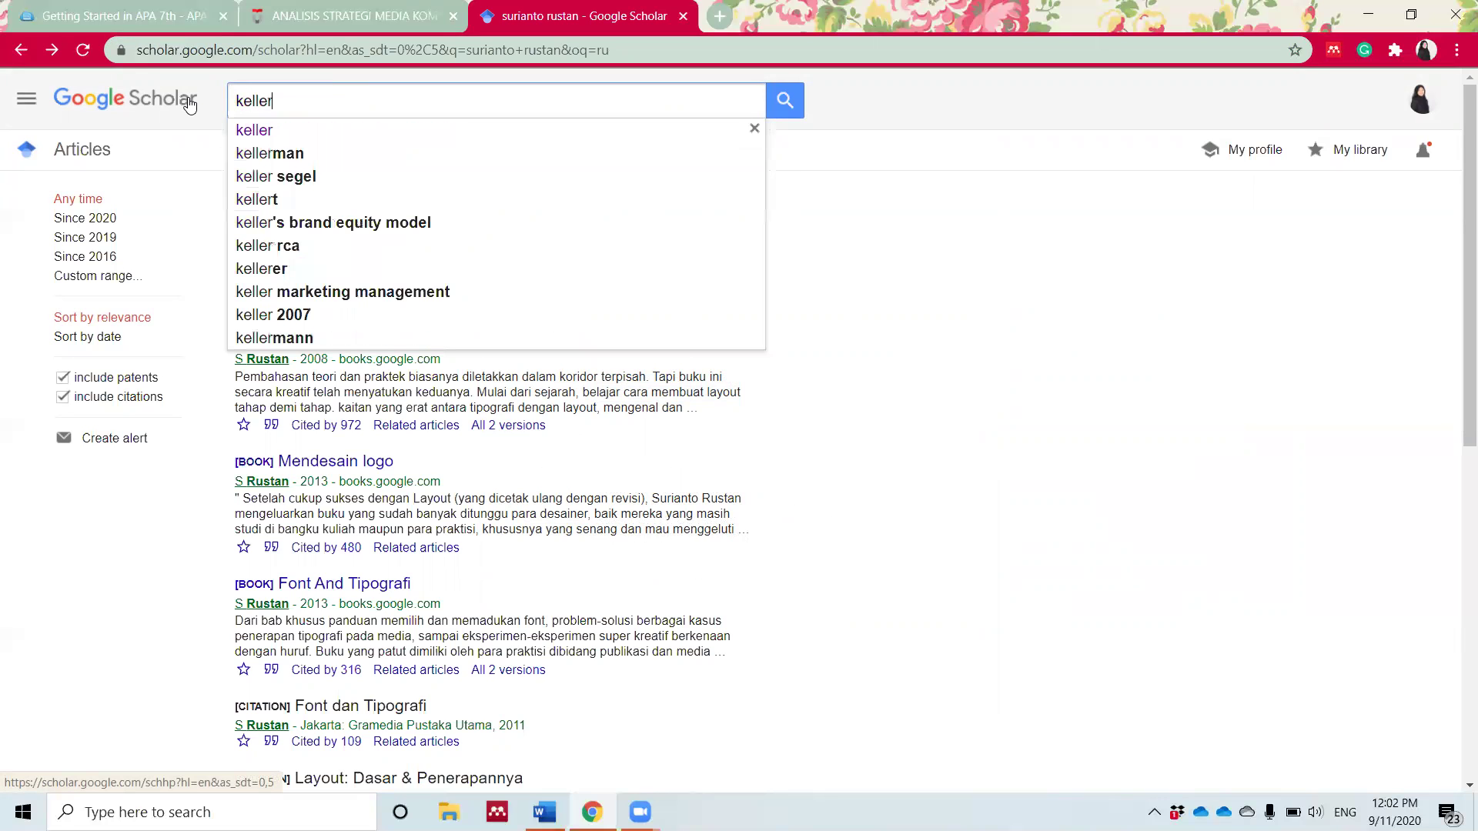
{"action": "left_click", "coordinate": [257, 135]}
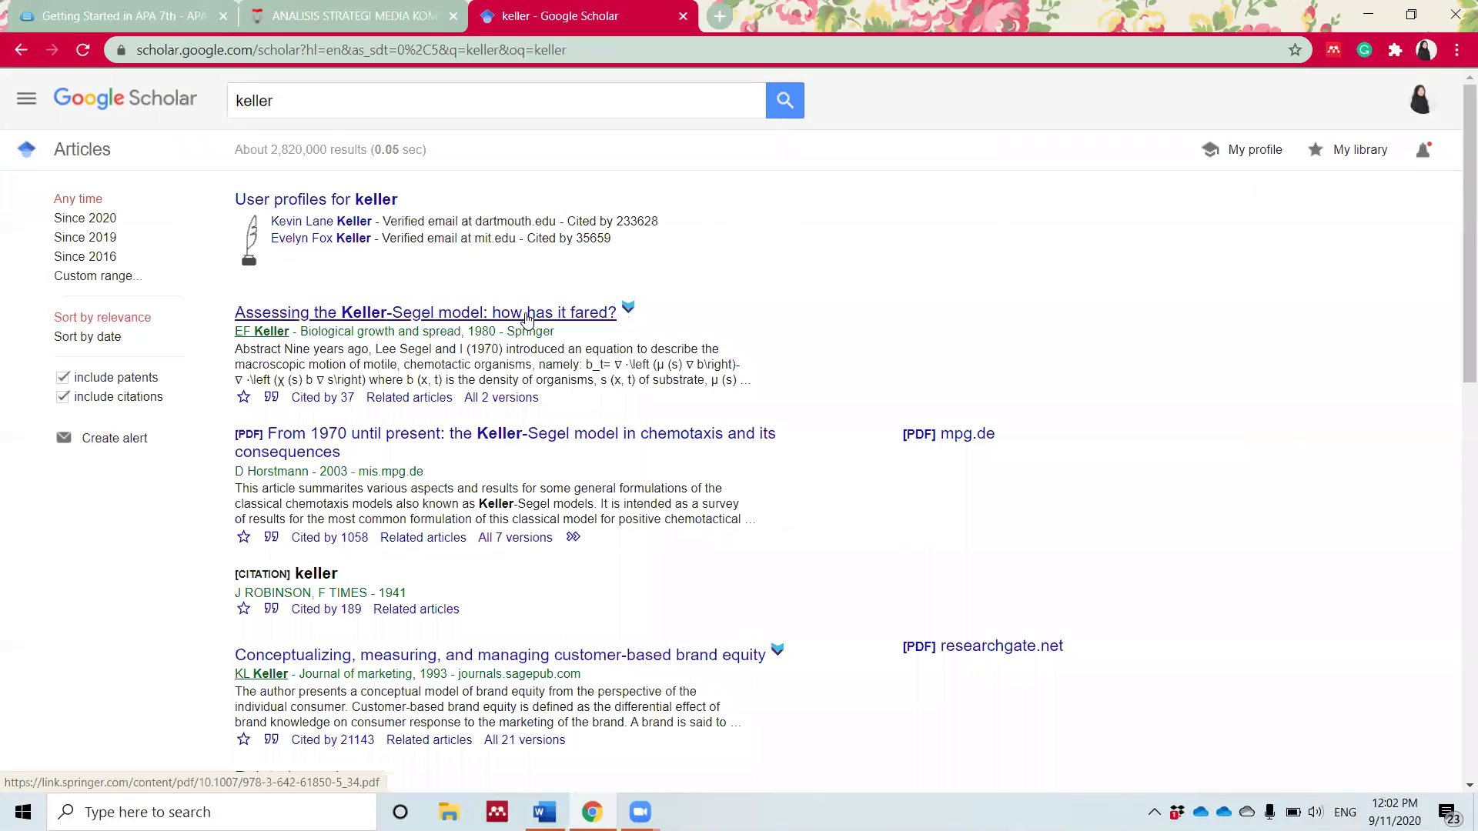
Copy the APA citation of "Conceptualizing, measuring, and managing customer-based brand equity" and paste it as a new paragraph after the second reference in Word.
{"action": "scroll", "coordinate": [527, 318], "scroll_direction": "down", "scroll_amount": 3}
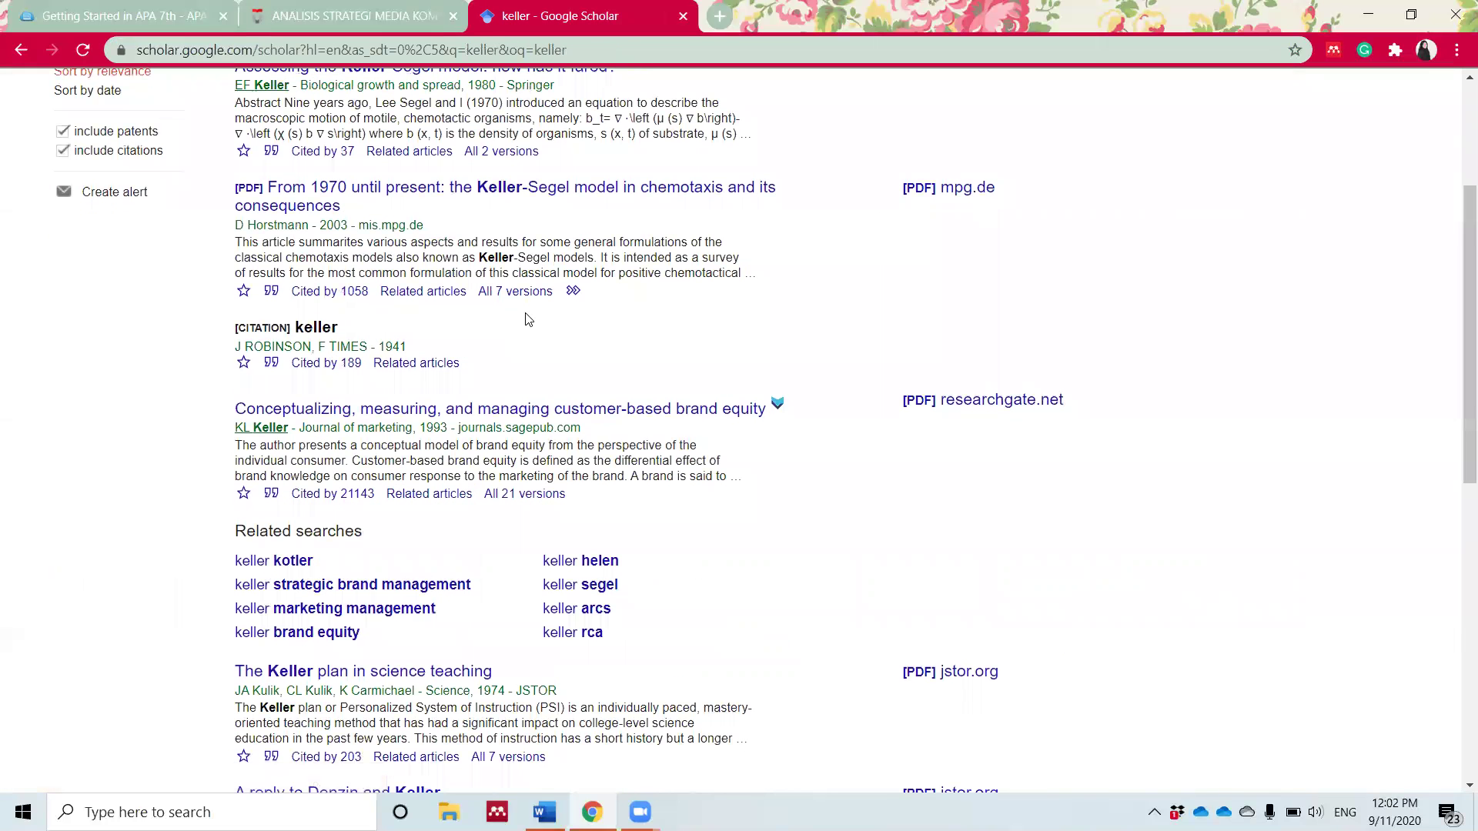
{"action": "left_click", "coordinate": [271, 495]}
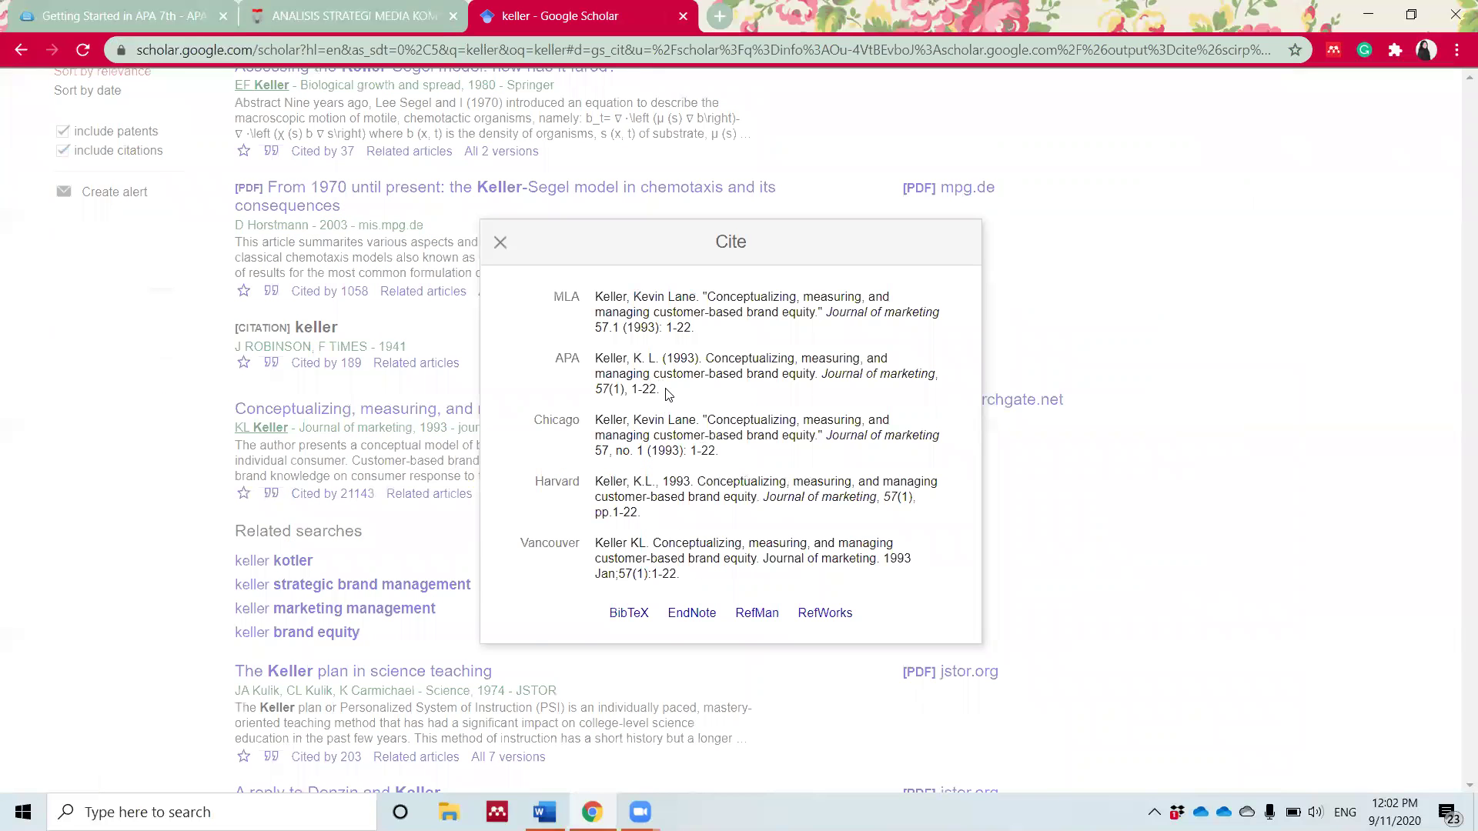
{"action": "left_click", "coordinate": [665, 392]}
{"action": "key", "text": "ctrl+c"}
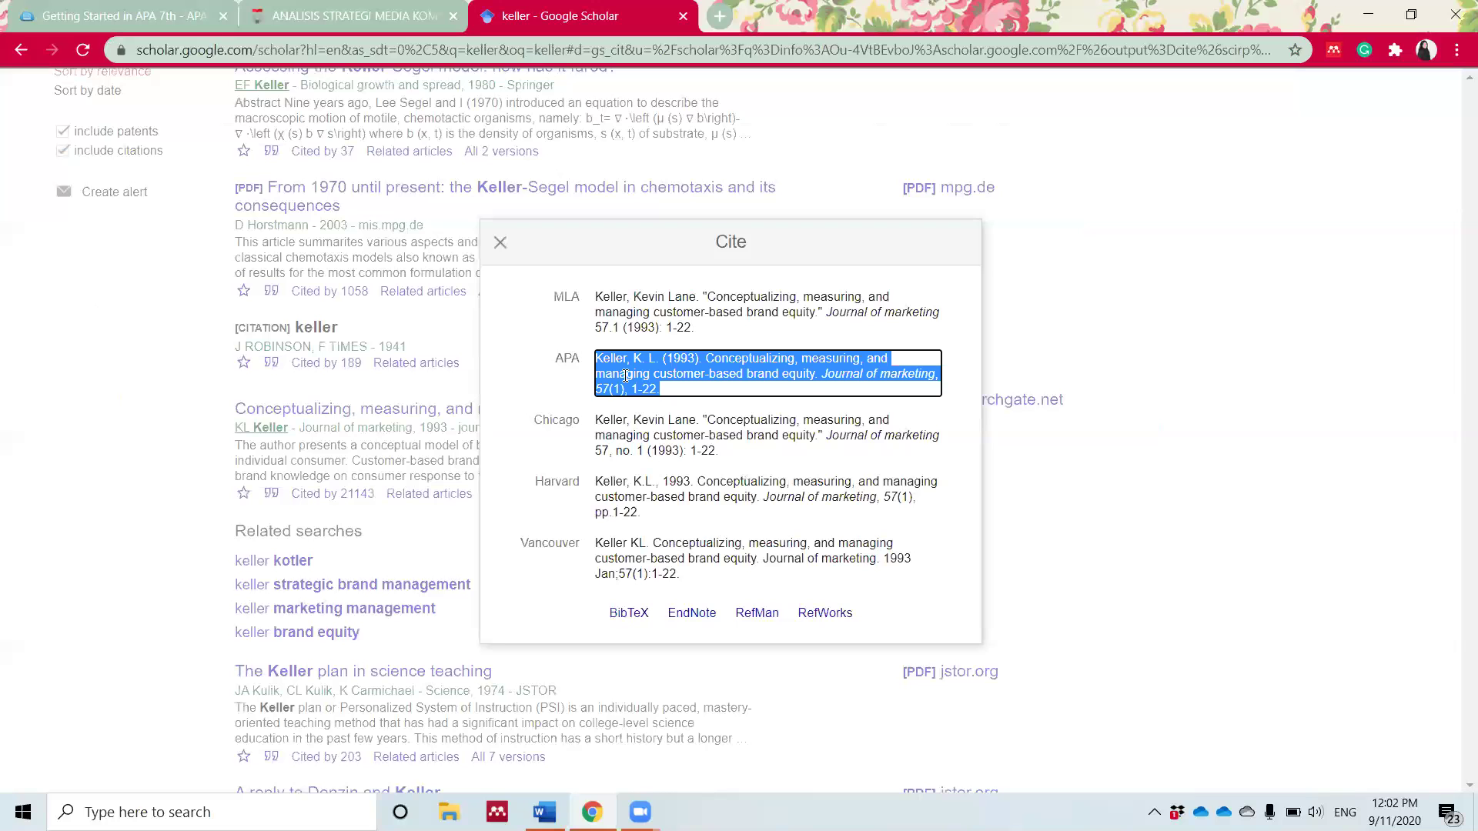
{"action": "left_click", "coordinate": [544, 812]}
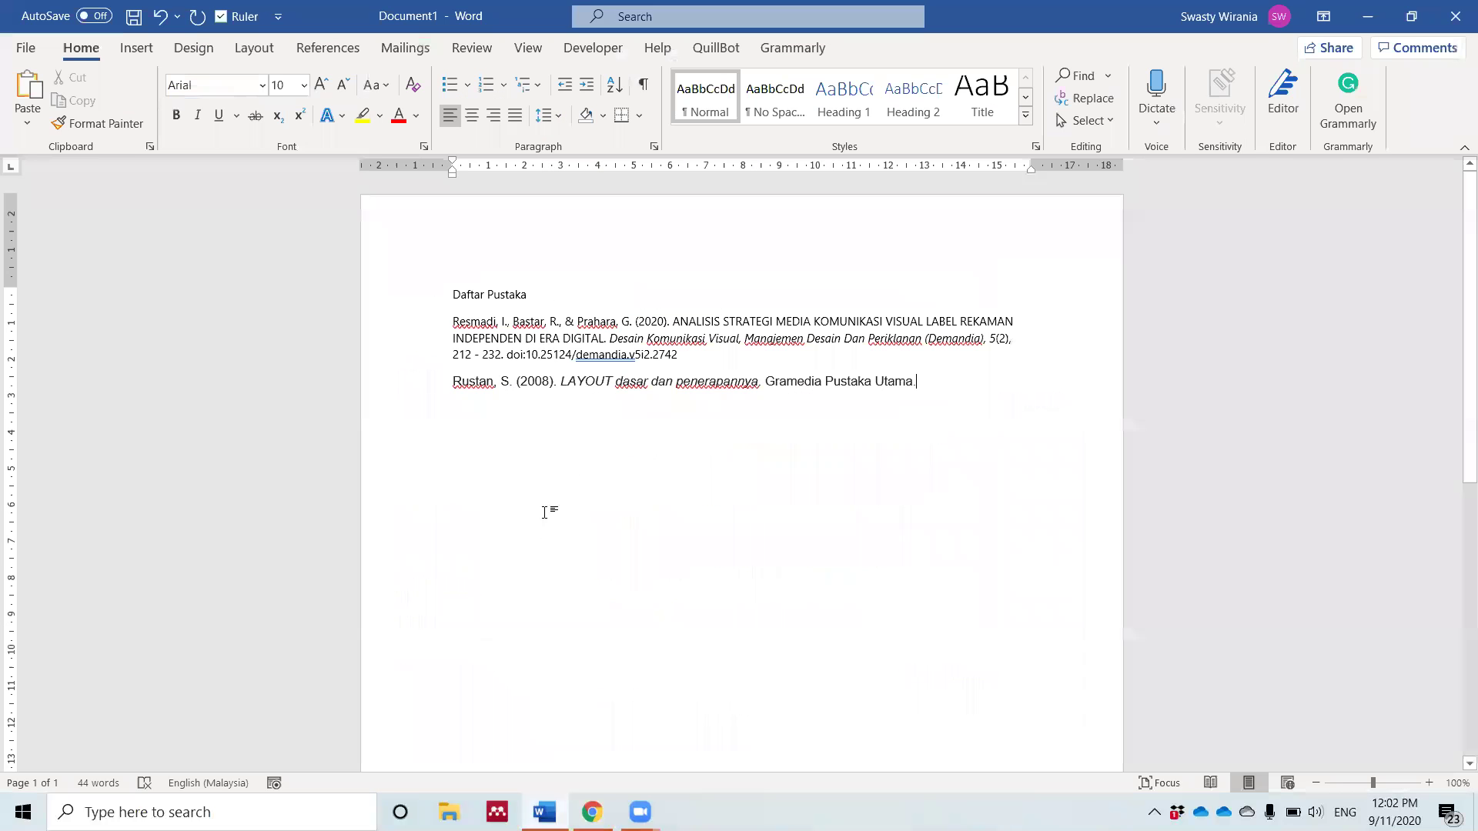
{"action": "key", "text": "Return"}
{"action": "key", "text": "ctrl+v"}
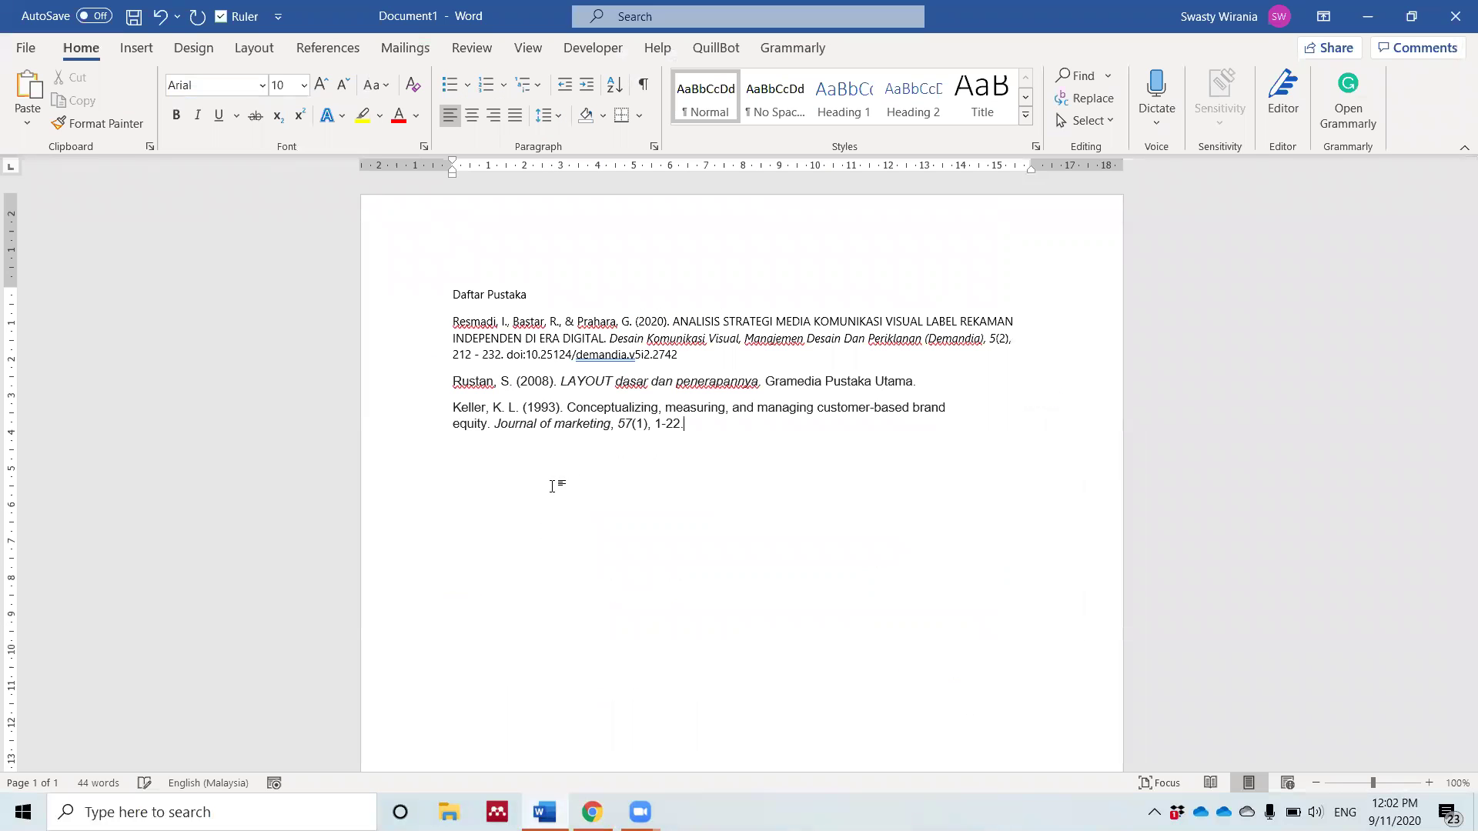
{"action": "key", "text": "Return"}
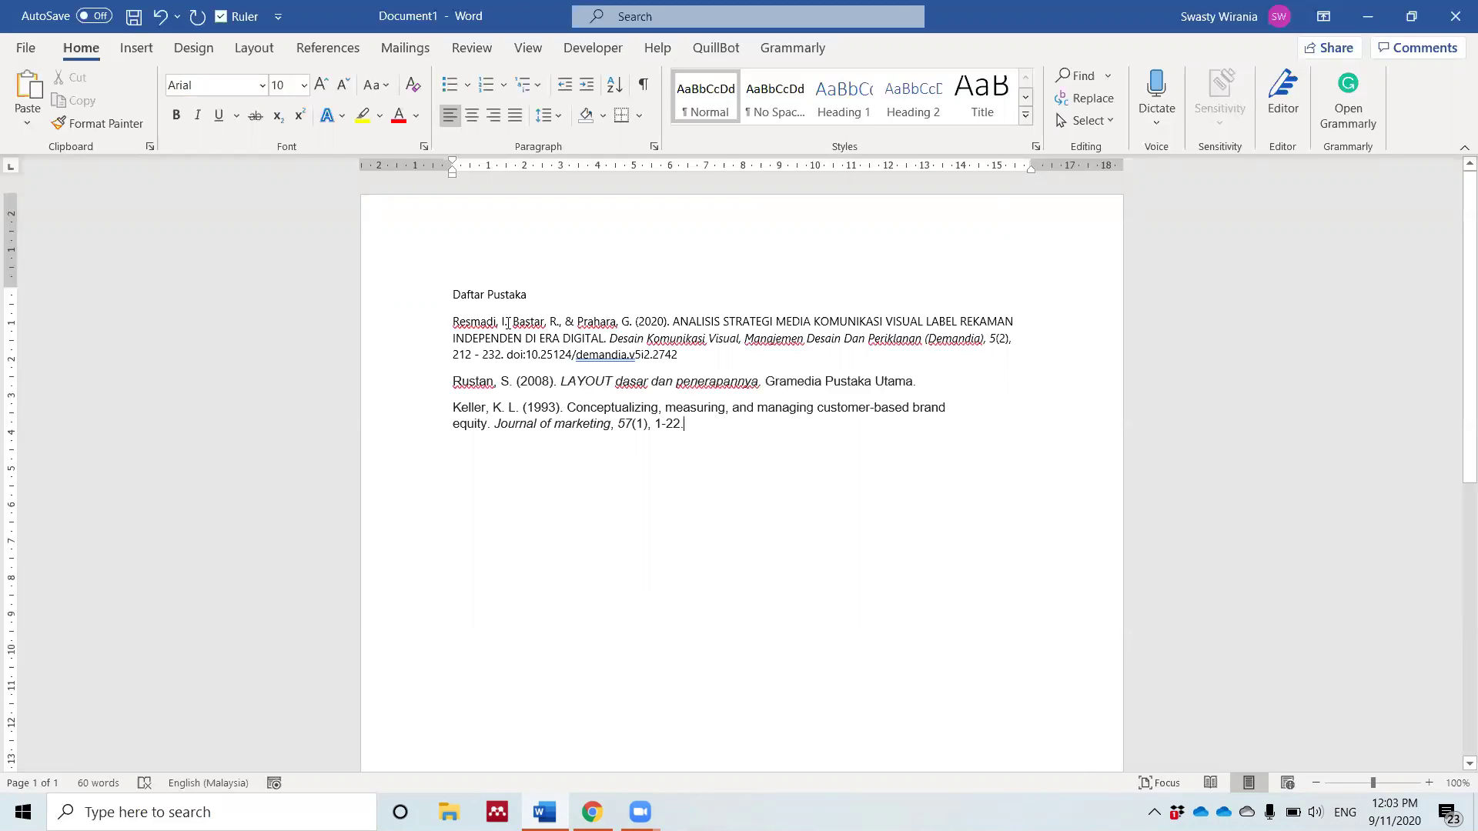
Examine the ampersand between authors, the publication year and the italicised journal and book titles in the pasted references.
{"action": "double_click", "coordinate": [568, 322]}
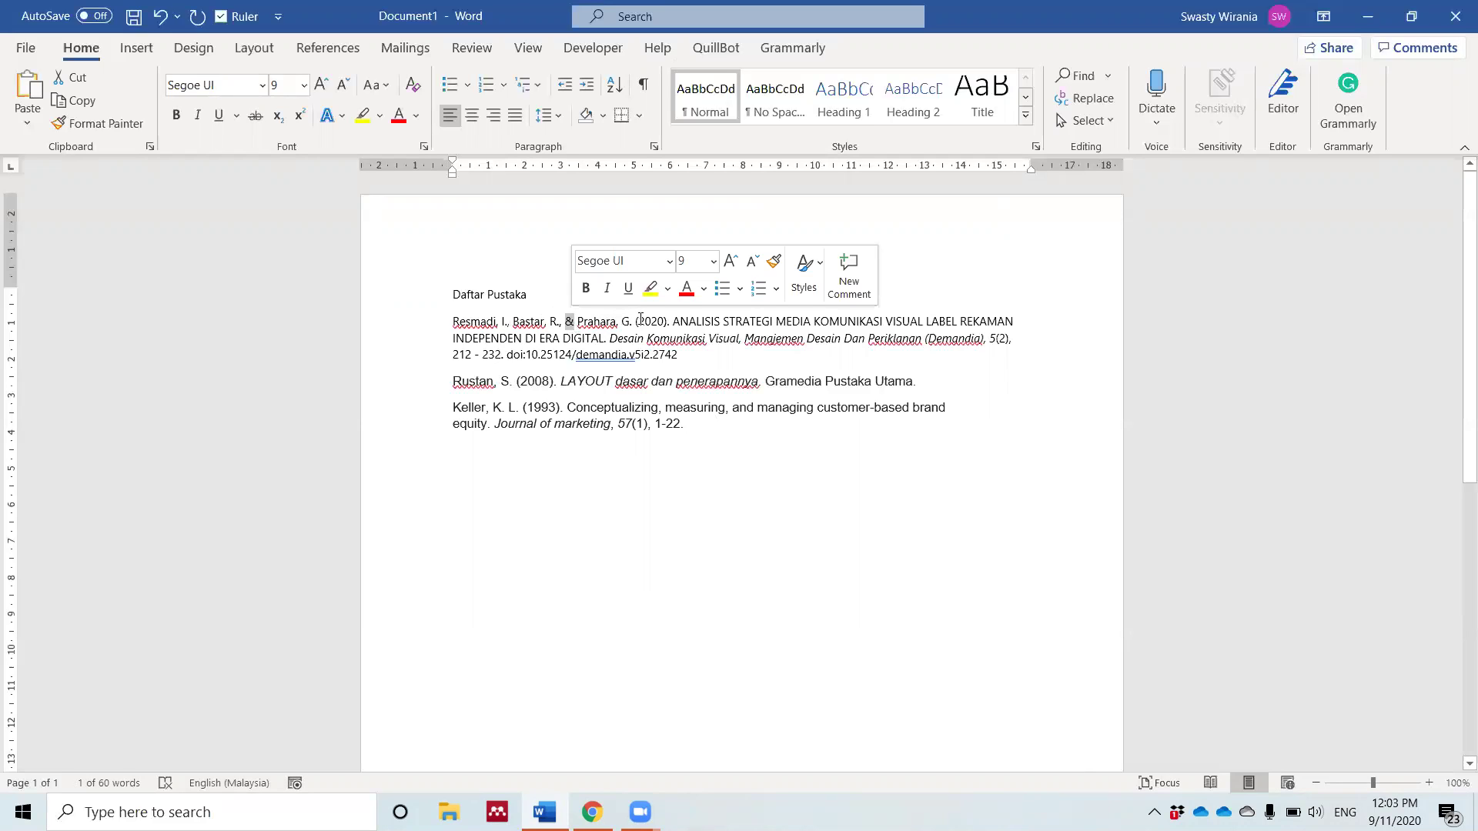
{"action": "left_click_drag", "start_coordinate": [638, 322], "coordinate": [674, 322]}
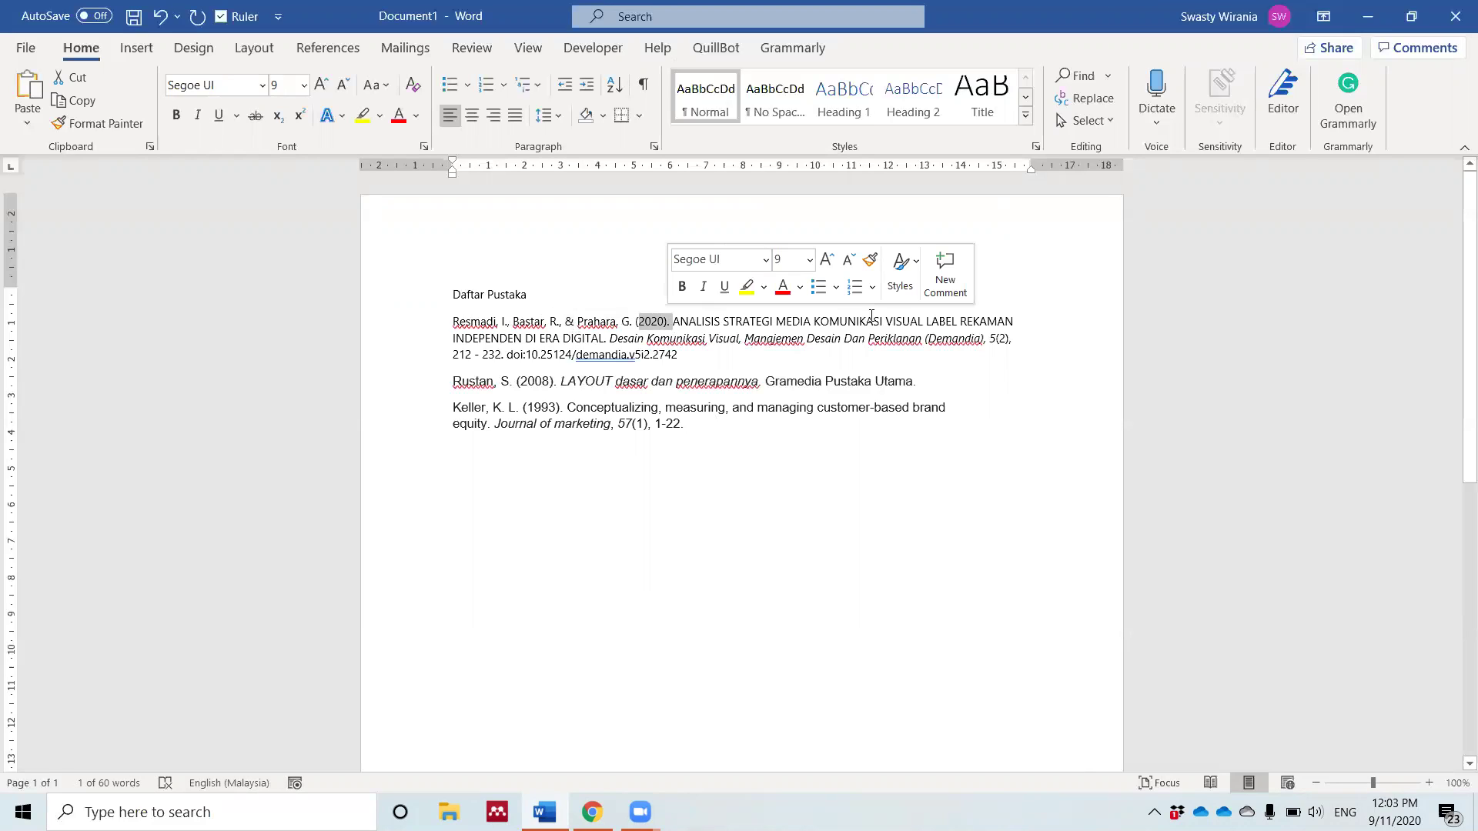
{"action": "left_click_drag", "start_coordinate": [611, 337], "coordinate": [978, 345]}
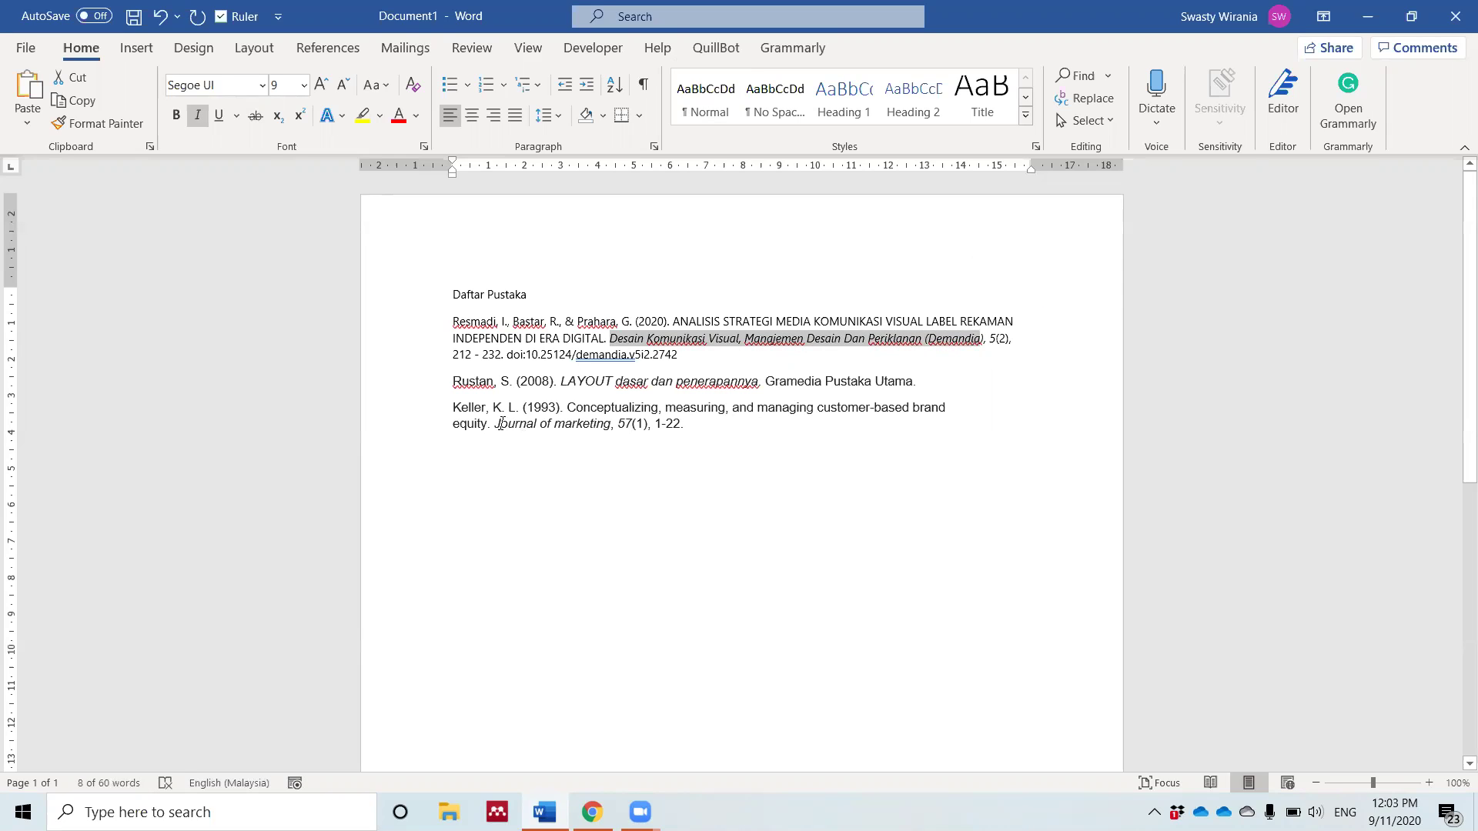
{"action": "left_click_drag", "start_coordinate": [496, 425], "coordinate": [602, 431]}
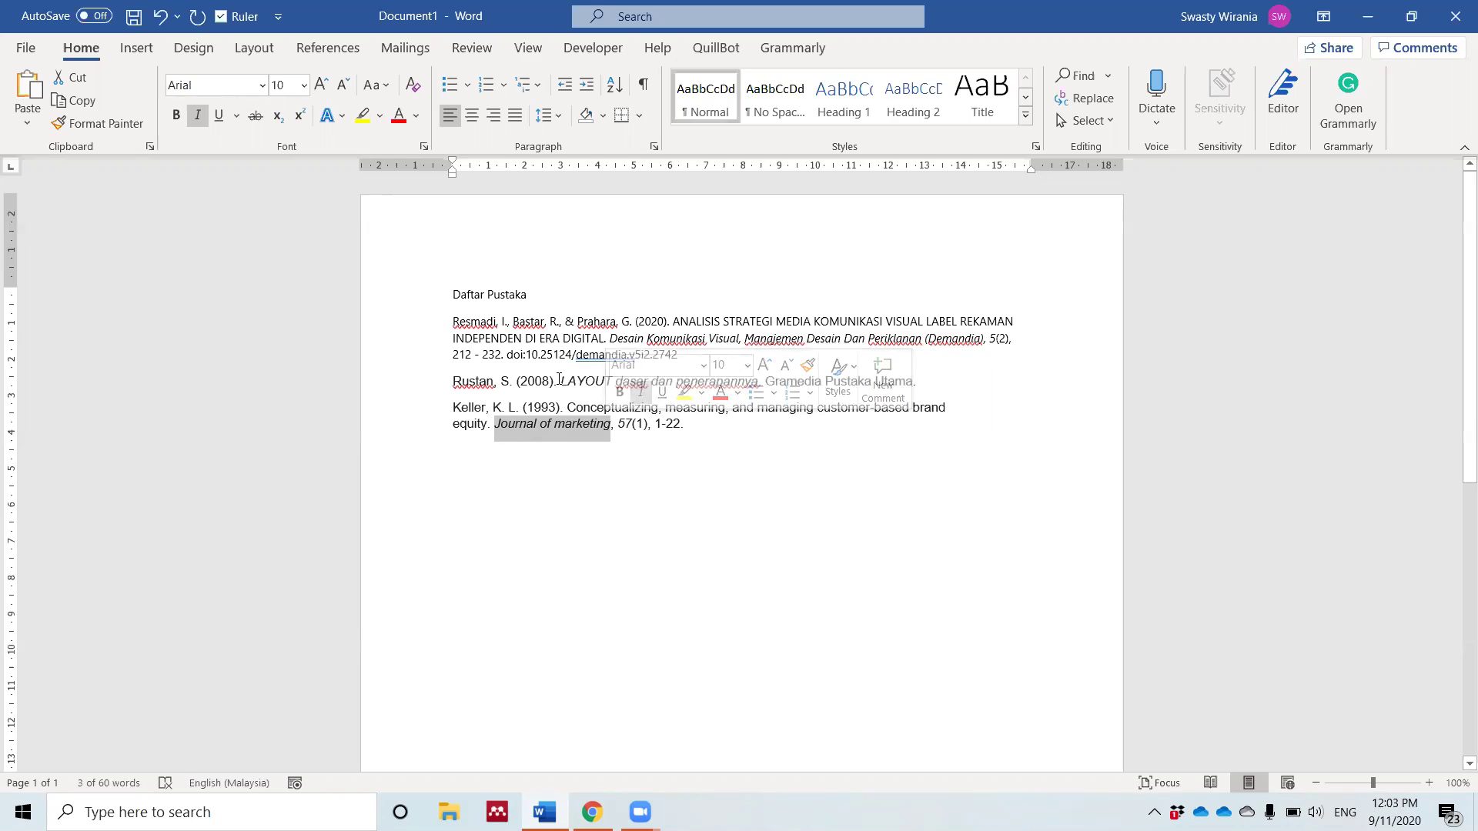
{"action": "left_click_drag", "start_coordinate": [562, 382], "coordinate": [733, 384]}
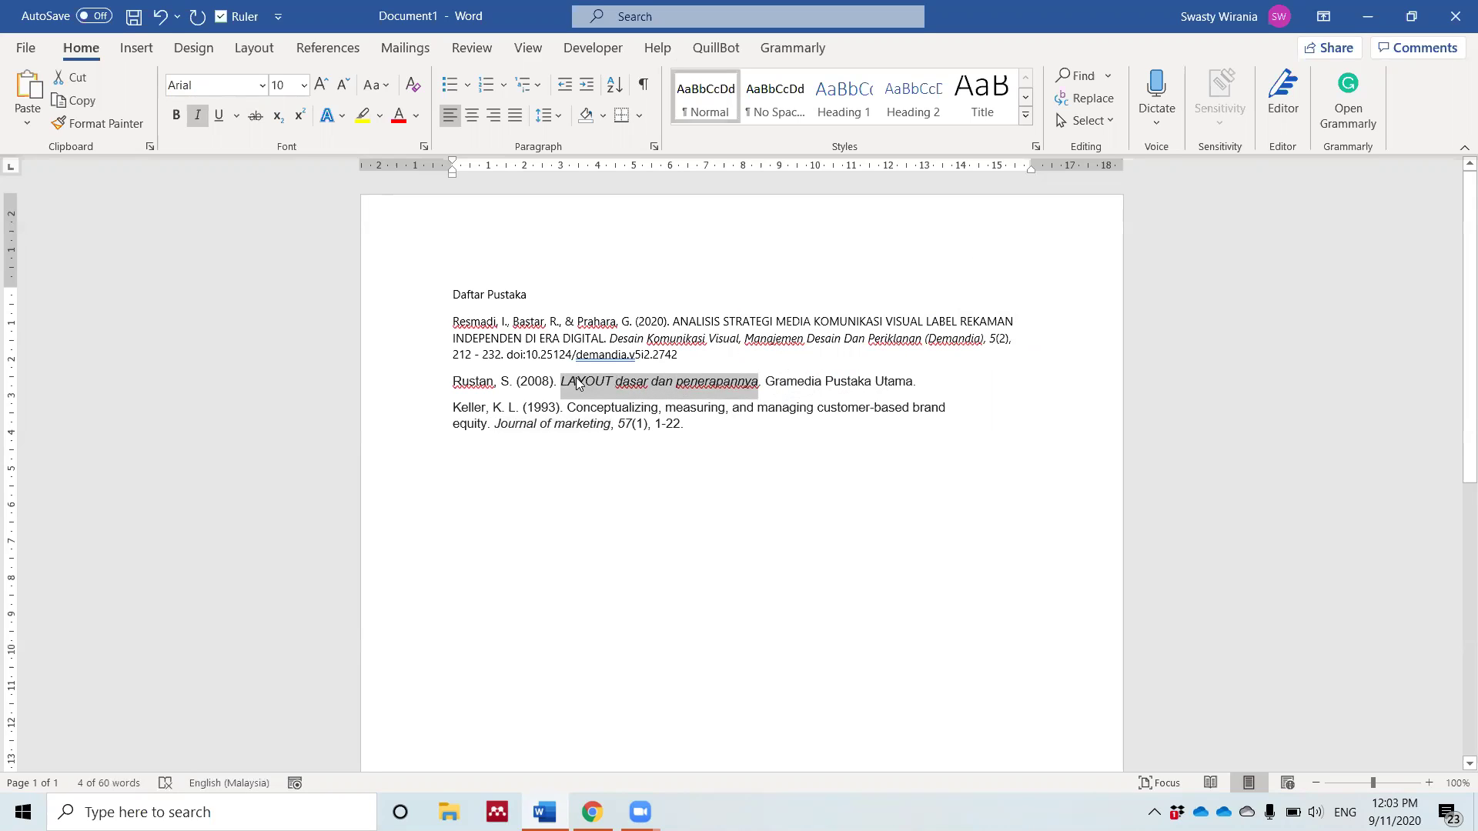
{"action": "left_click", "coordinate": [719, 431]}
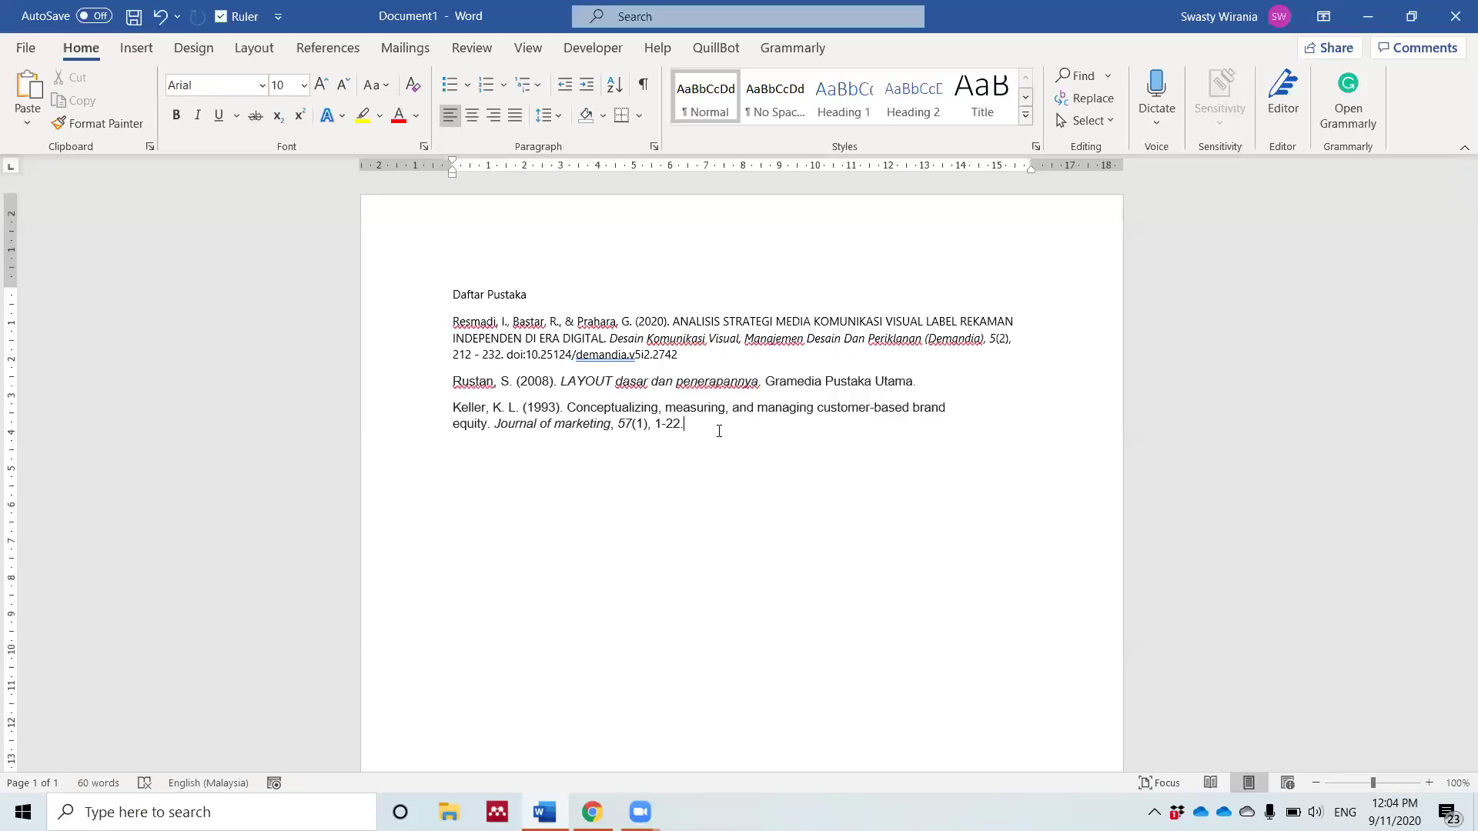
Switch to Chrome and review the How to Cite and Citation Formats sections on the journal article's page.
{"action": "left_click", "coordinate": [592, 813]}
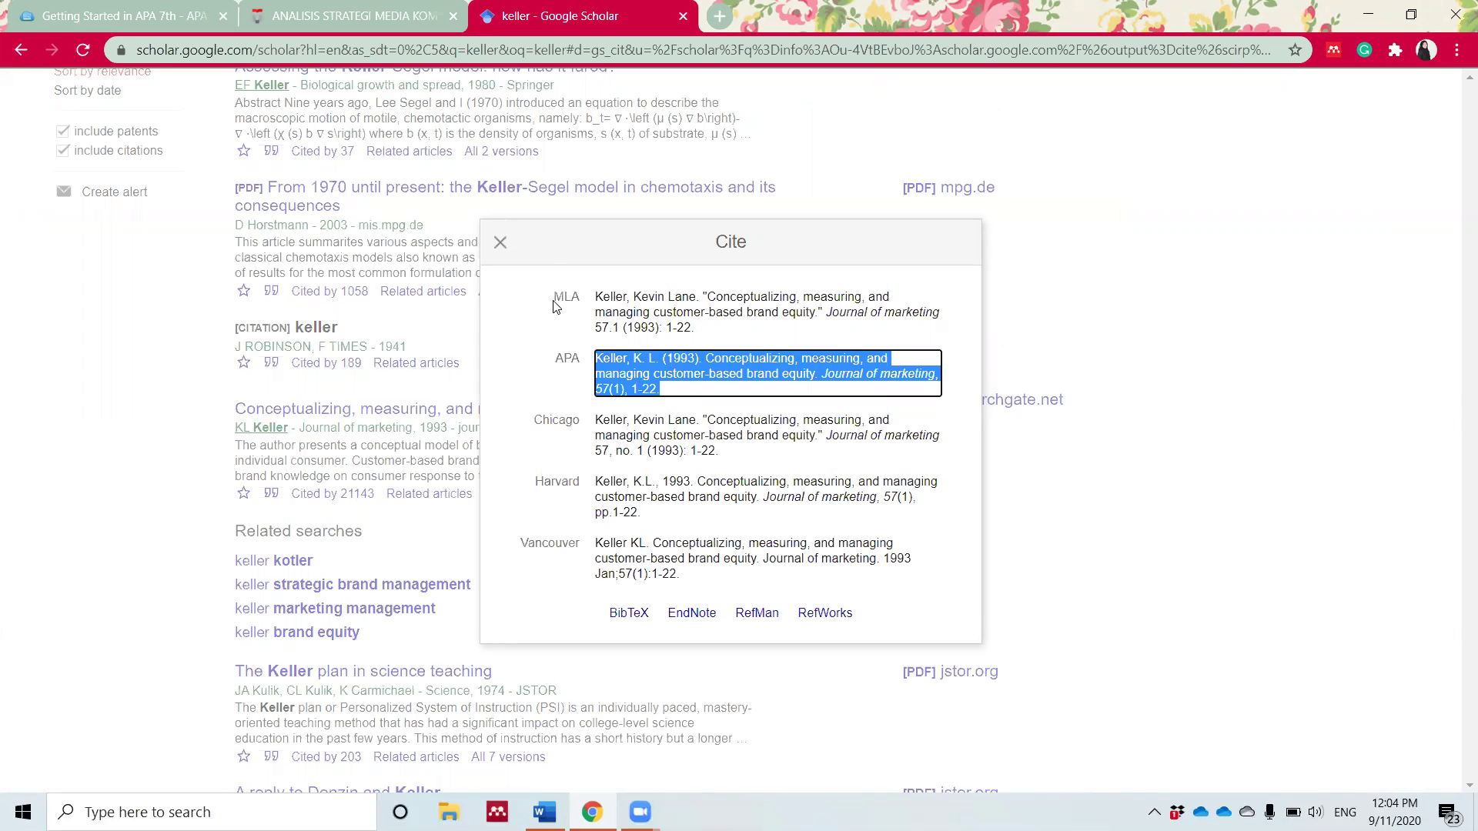
{"action": "left_click", "coordinate": [347, 15]}
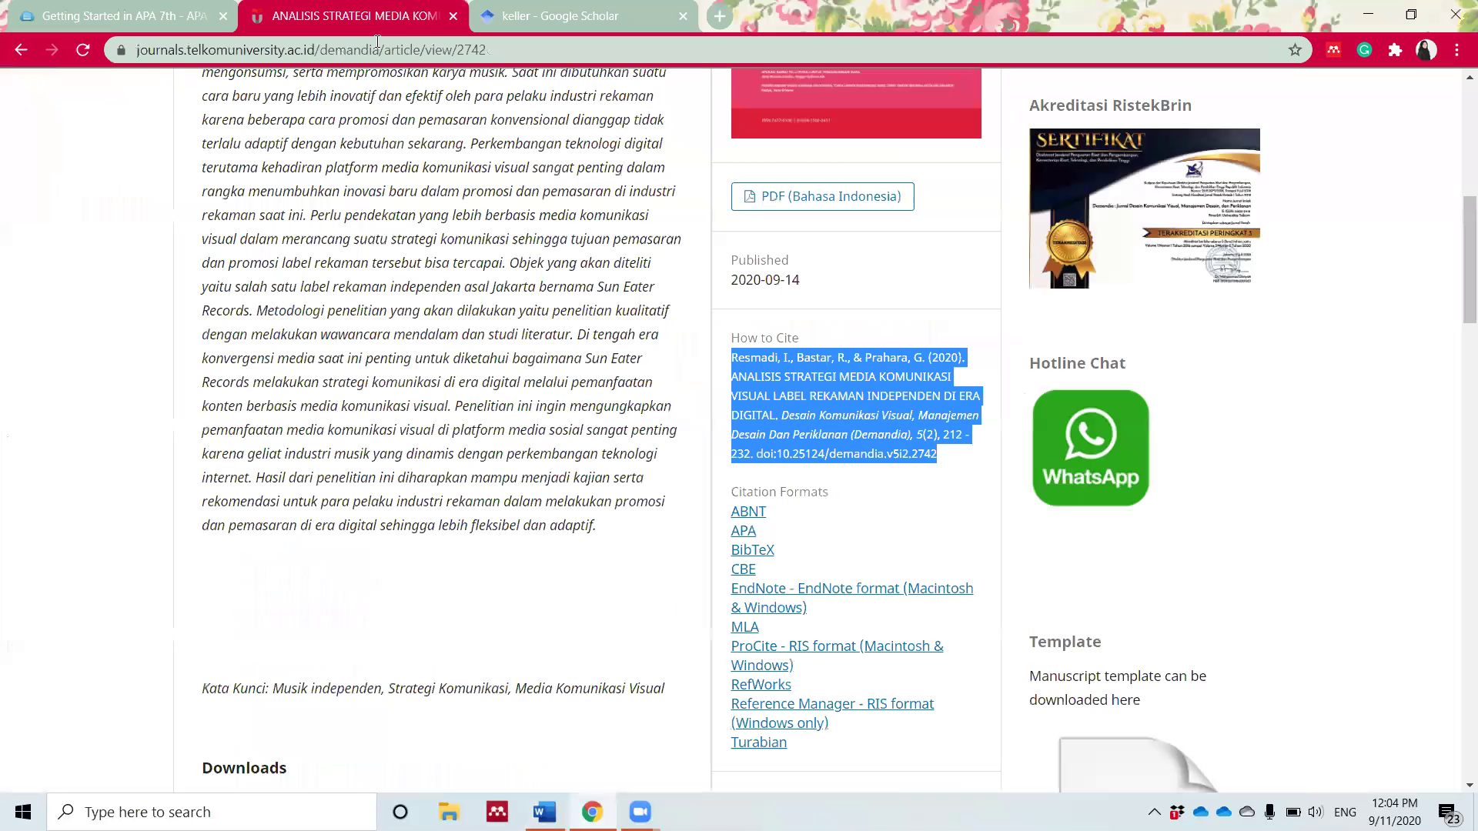
{"action": "scroll", "coordinate": [828, 386], "scroll_direction": "down", "scroll_amount": 3}
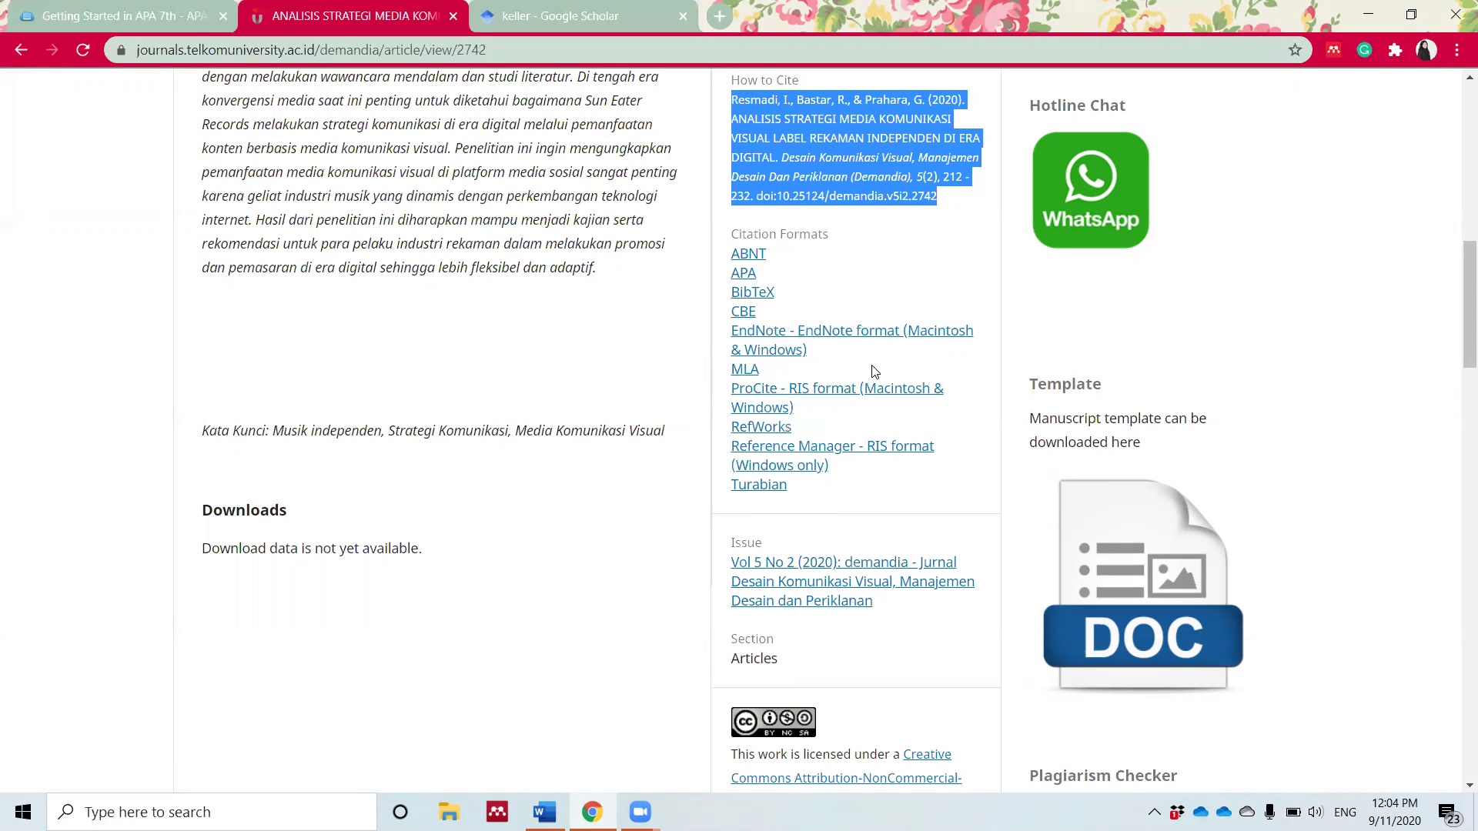
Return to Word and add a new paragraph reading "Manual…" below the last reference.
{"action": "left_click", "coordinate": [544, 812]}
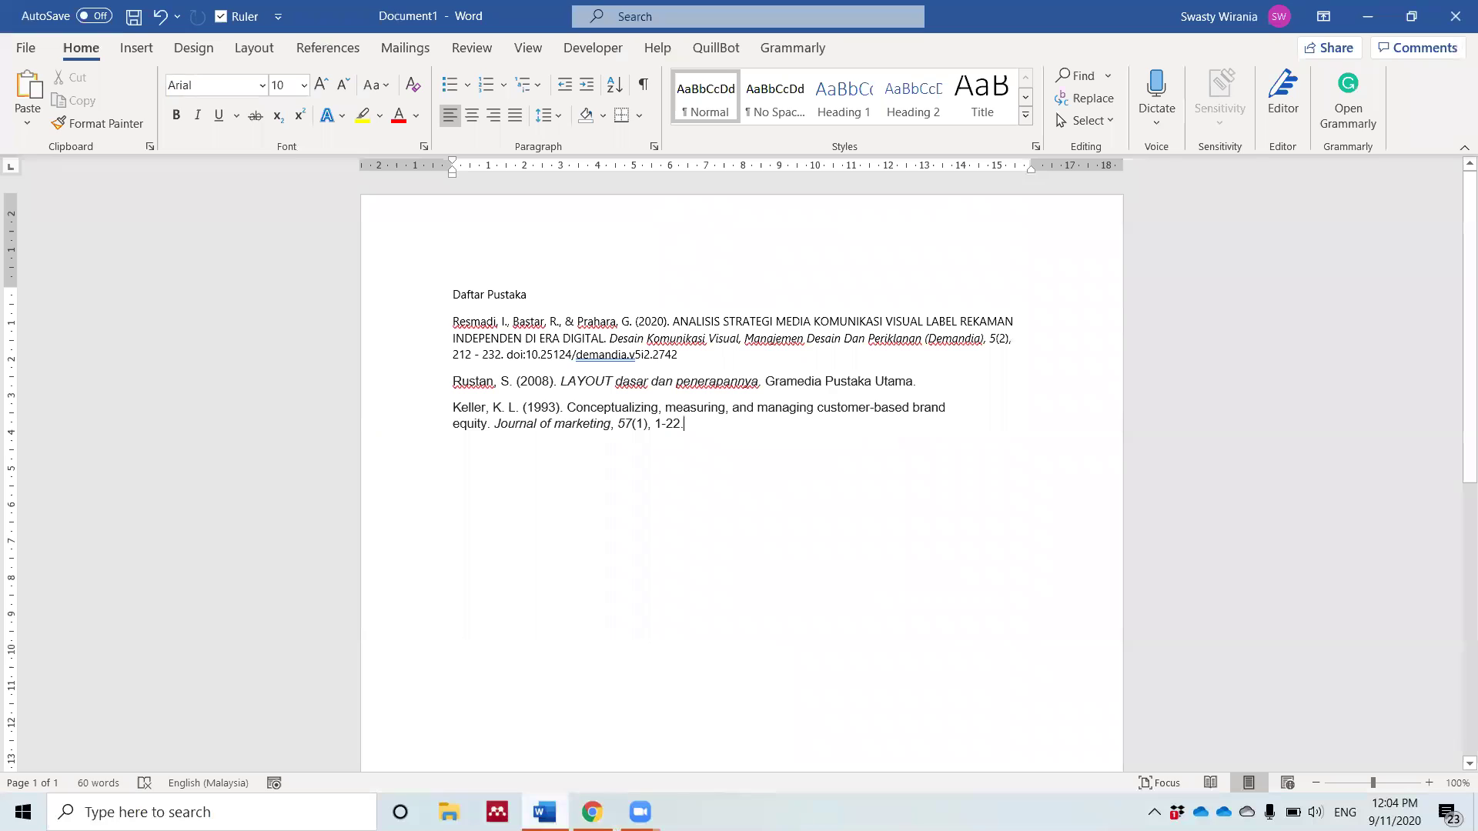
{"action": "left_click", "coordinate": [734, 451]}
{"action": "key", "text": "Return"}
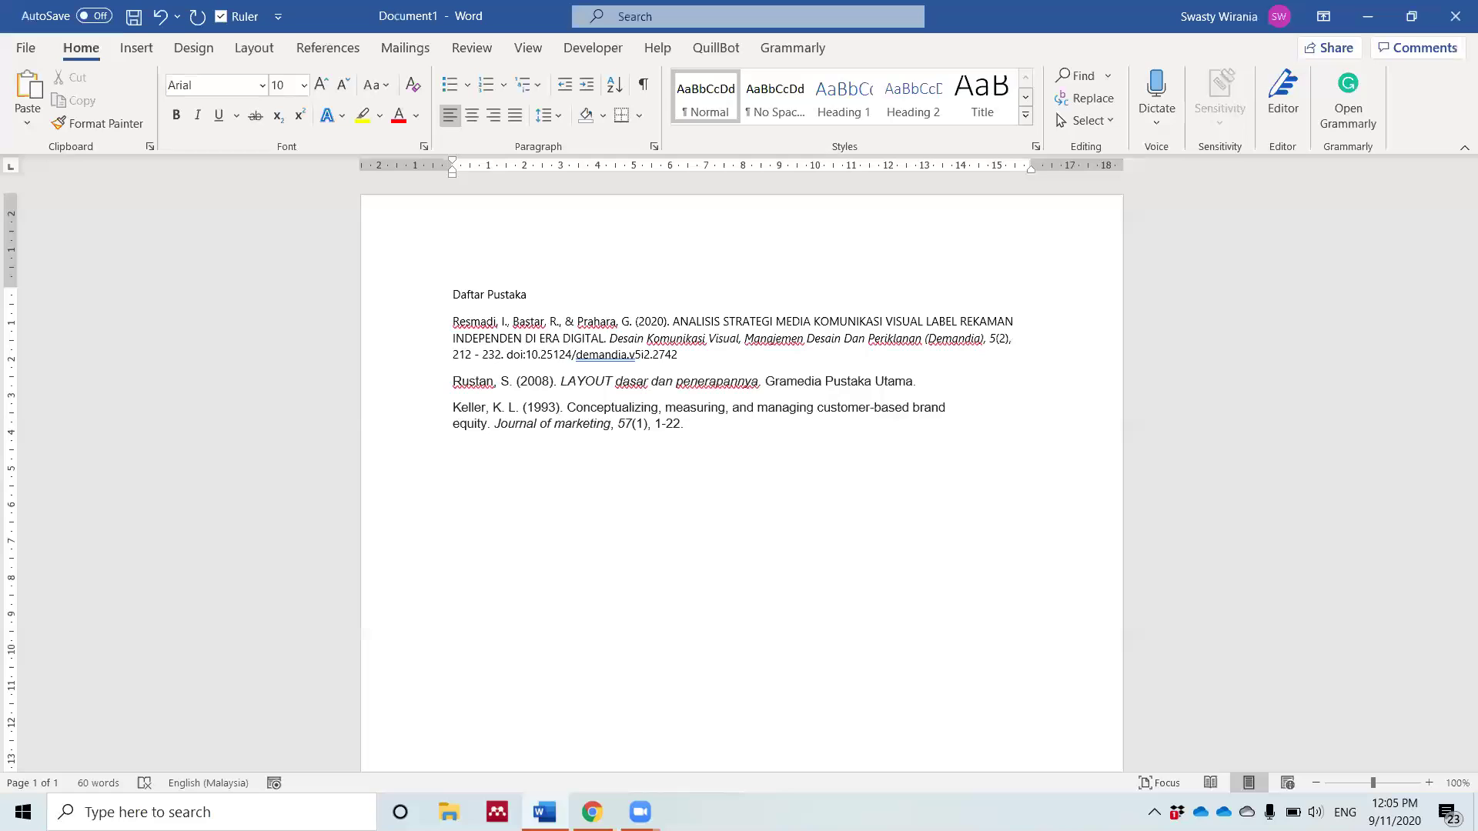
{"action": "type", "text": "manual..."}
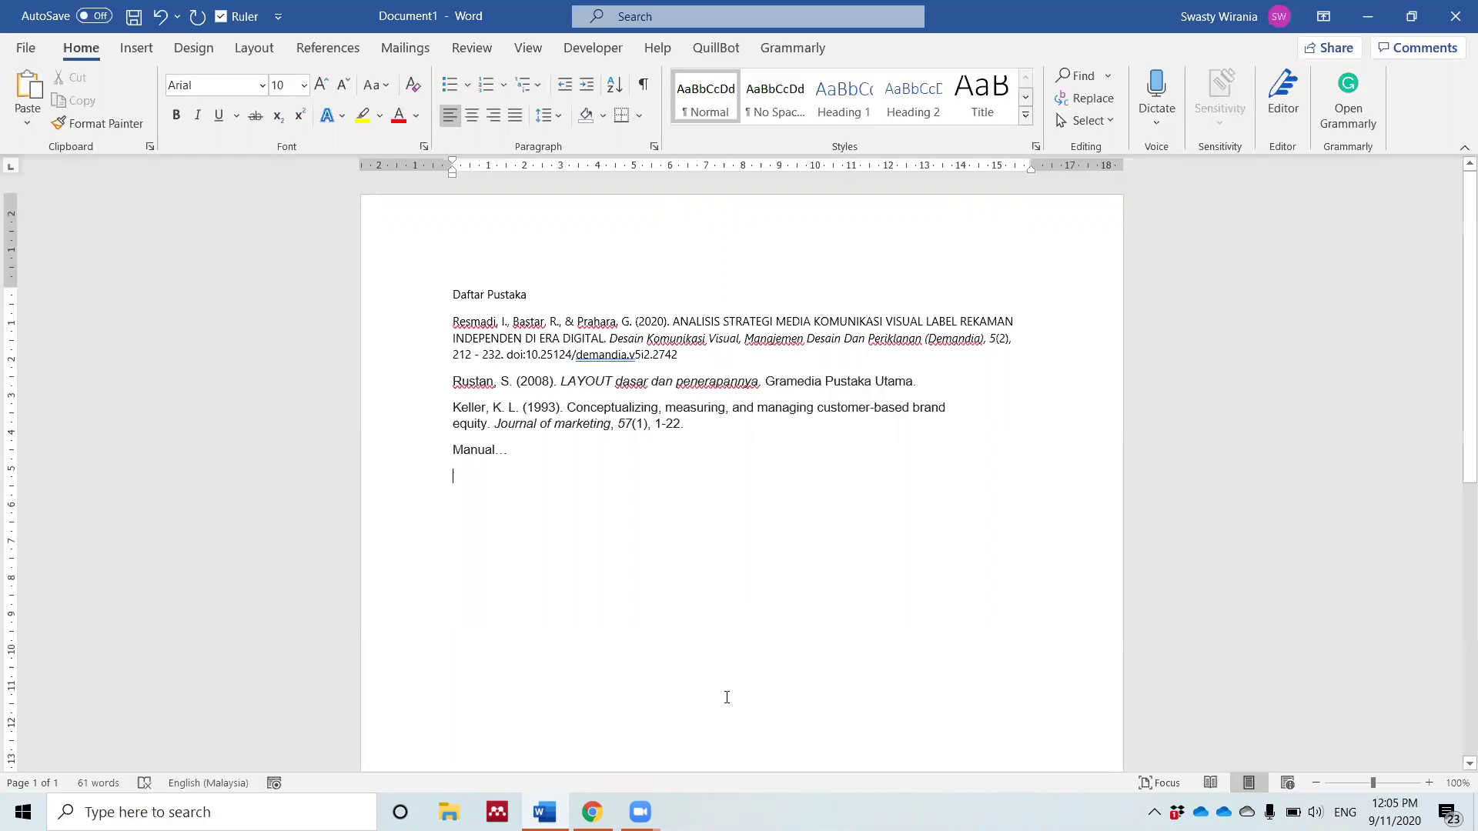
{"action": "mouse_move", "coordinate": [640, 812]}
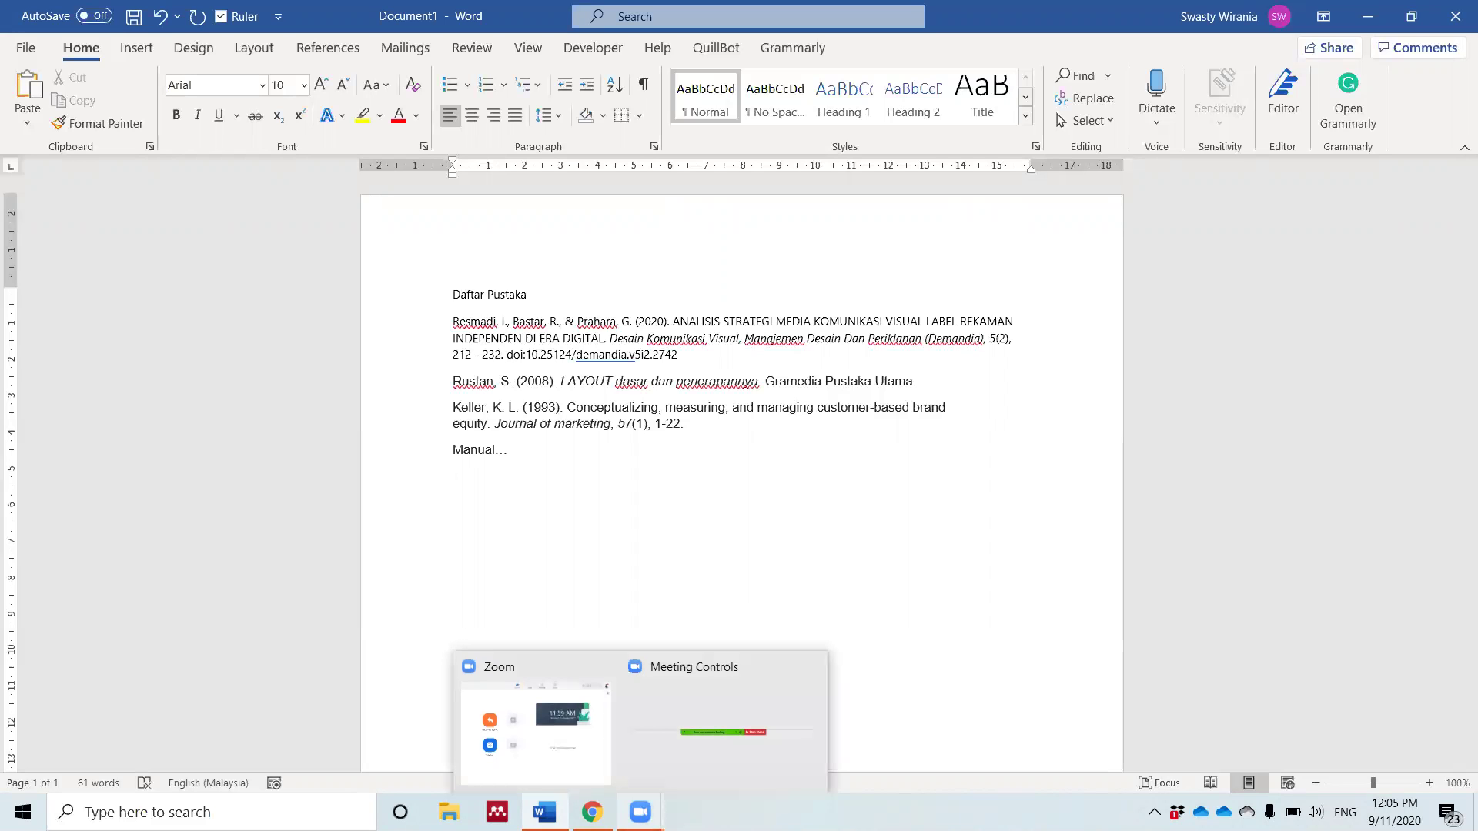
{"action": "left_click", "coordinate": [759, 709]}
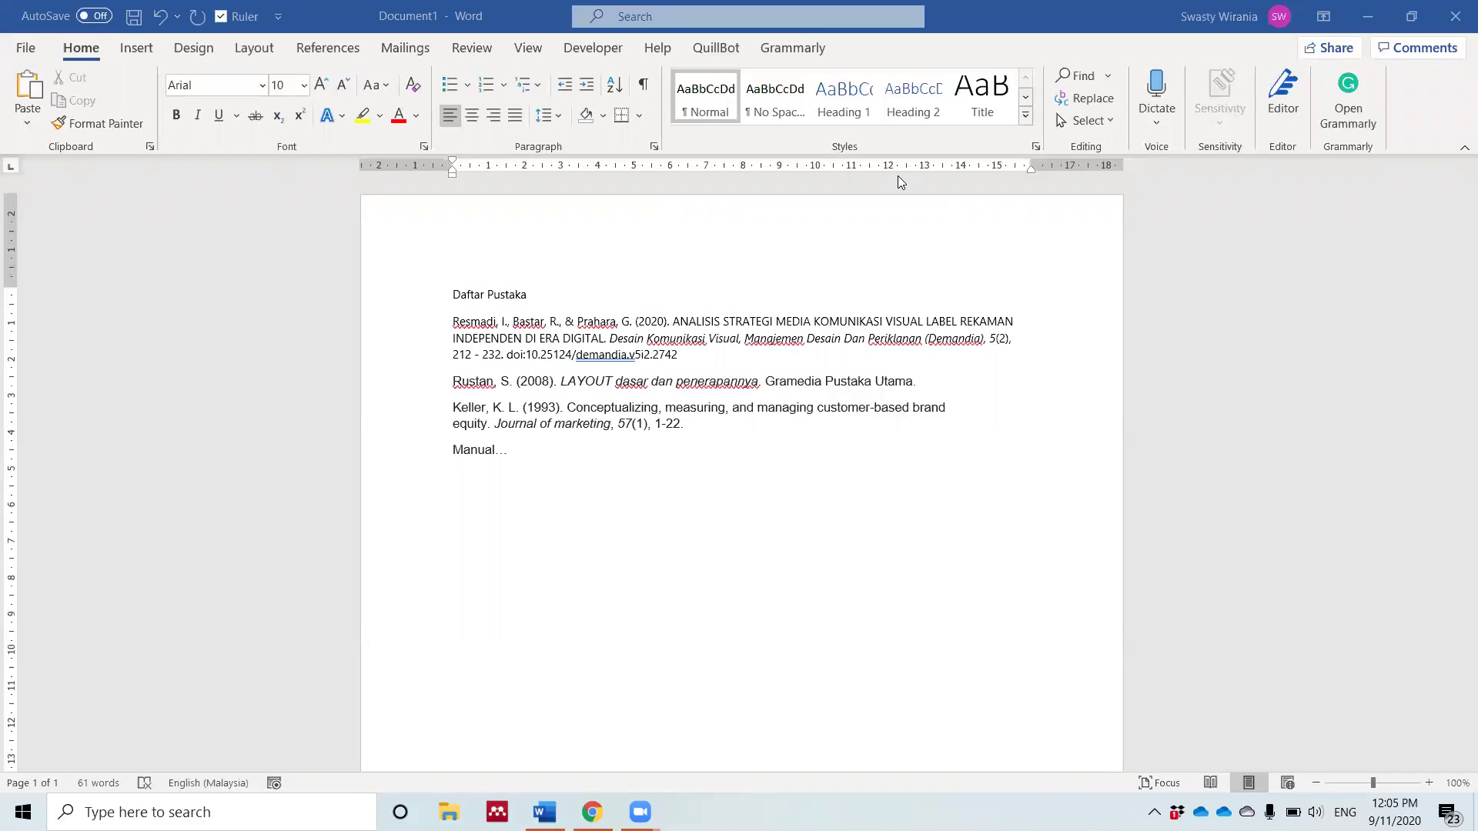